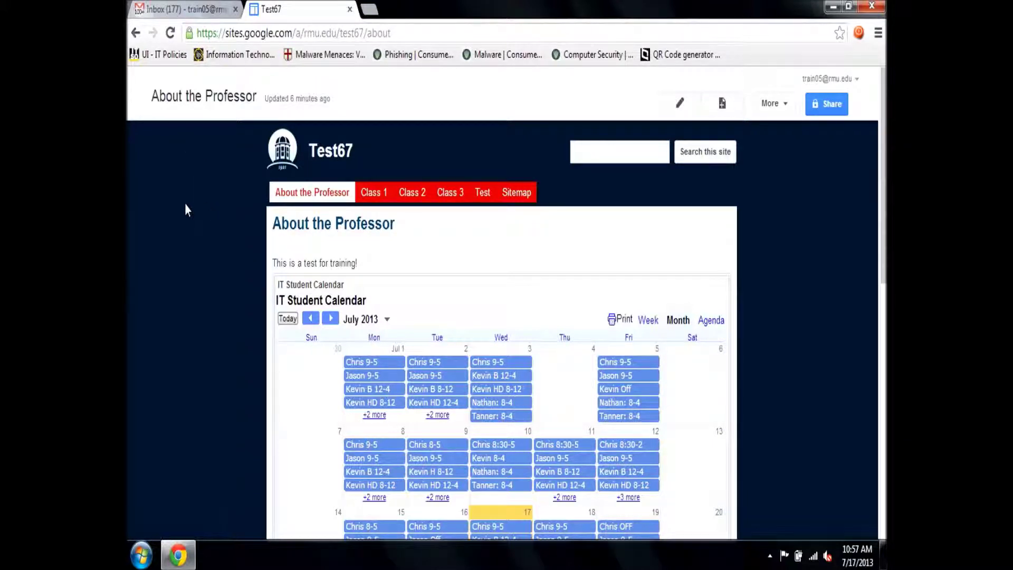
Examine Version 4 of the About the Professor page in its revision history, and return to the Test67 site
{"action": "left_click", "coordinate": [780, 112]}
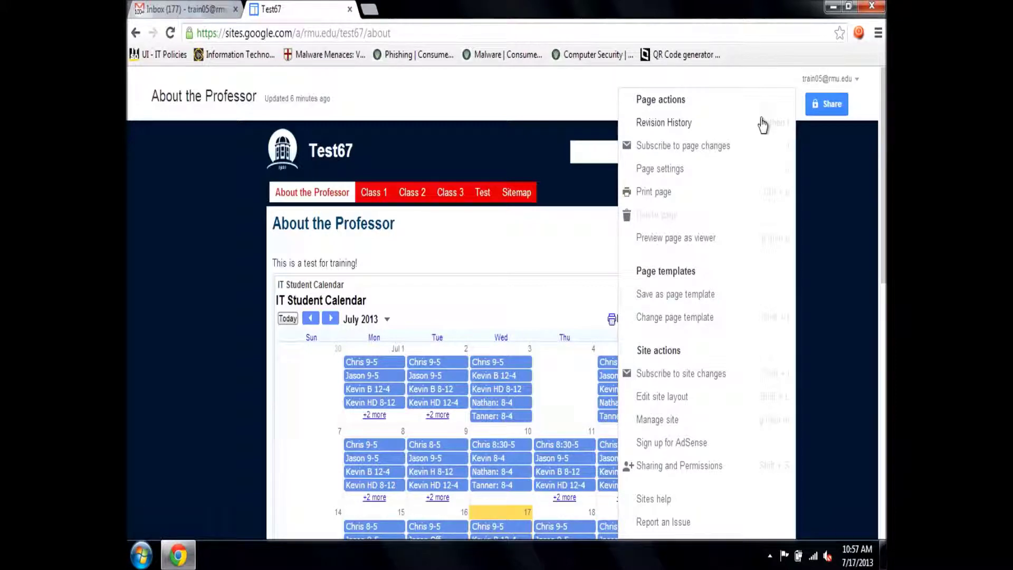
{"action": "left_click", "coordinate": [731, 131]}
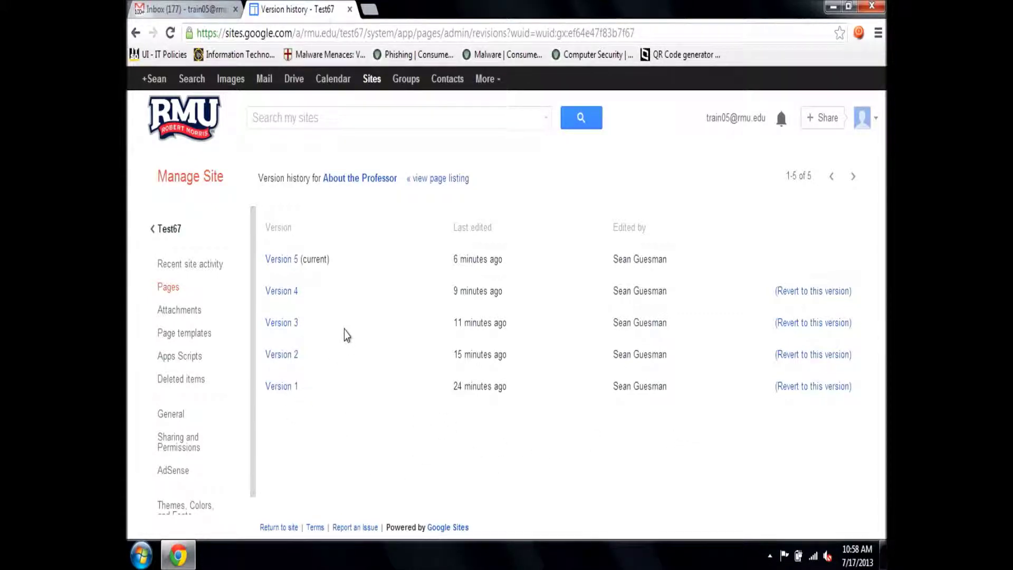
{"action": "left_click", "coordinate": [280, 291]}
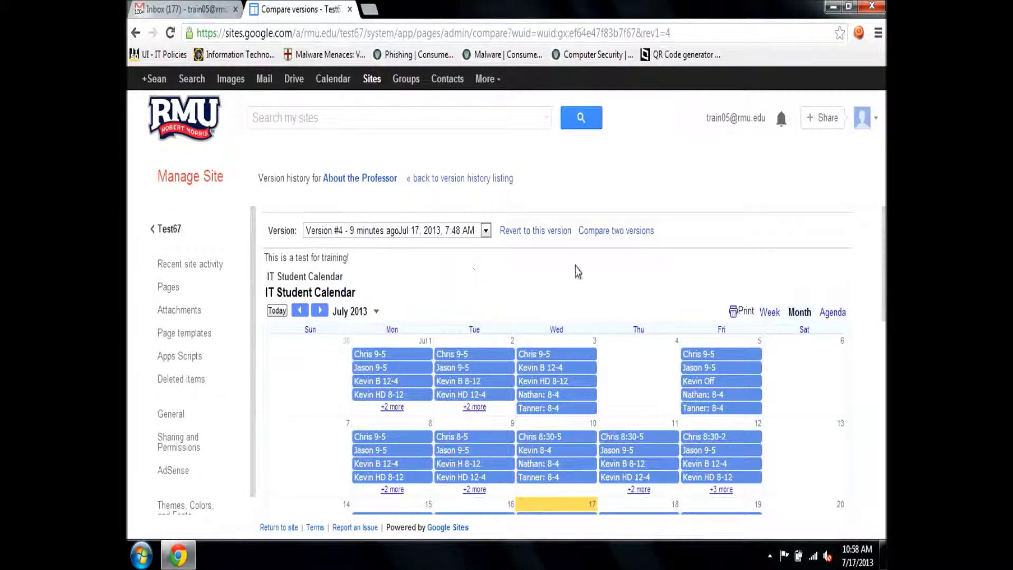
{"action": "scroll", "coordinate": [533, 271], "scroll_direction": "down", "scroll_amount": 10}
{"action": "scroll", "coordinate": [713, 300], "scroll_direction": "up", "scroll_amount": 5}
{"action": "scroll", "coordinate": [700, 299], "scroll_direction": "down", "scroll_amount": 5}
{"action": "scroll", "coordinate": [700, 300], "scroll_direction": "up", "scroll_amount": 10}
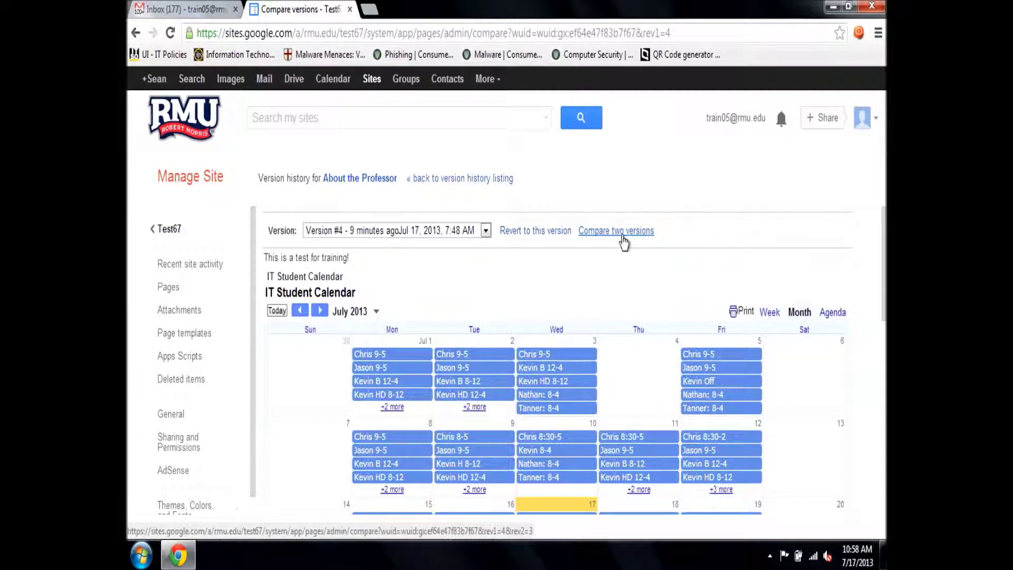
{"action": "left_click", "coordinate": [446, 179]}
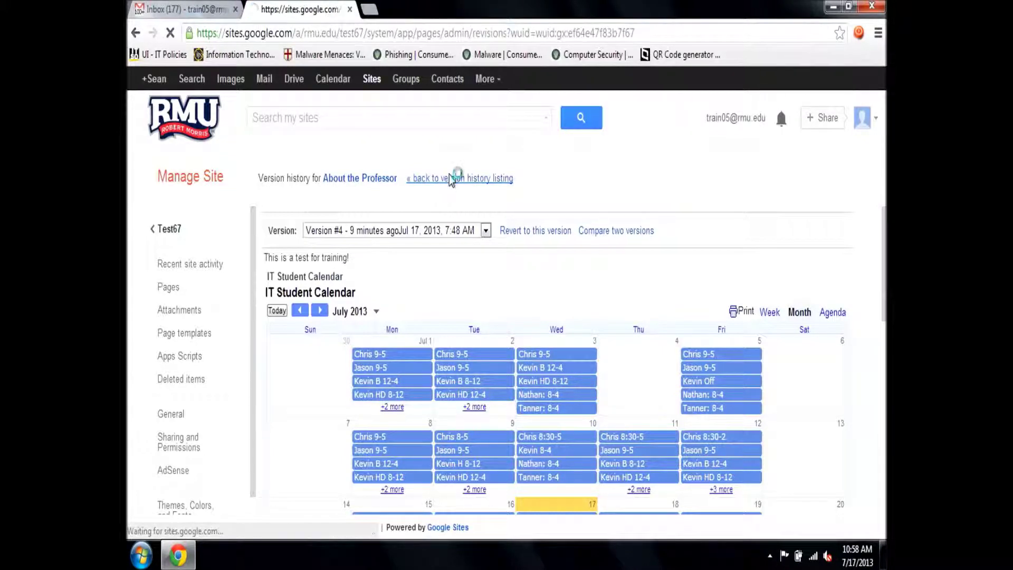
{"action": "left_click", "coordinate": [168, 232]}
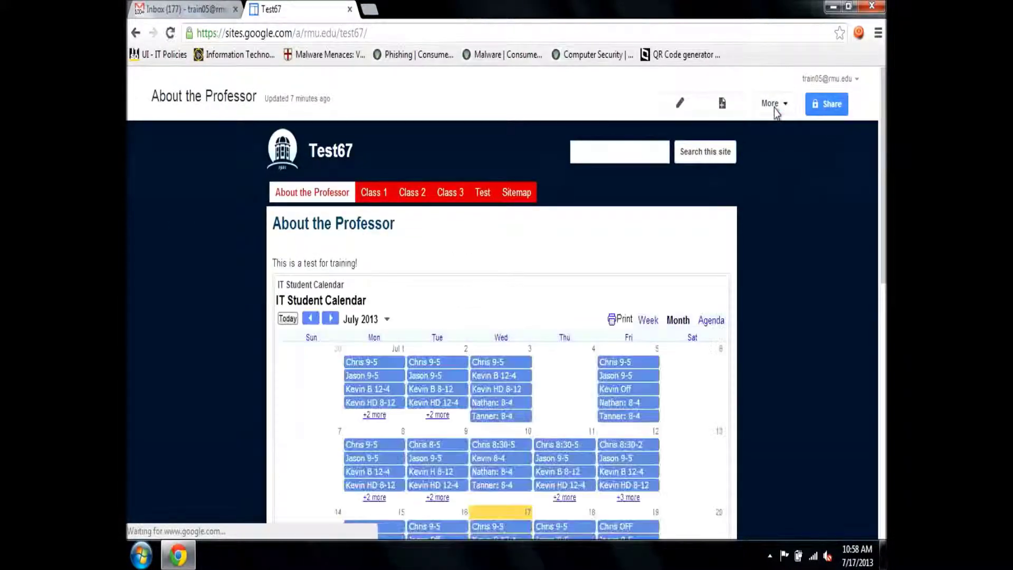
Subscribe to change notifications for the About the Professor page and cancel that subscription again
{"action": "left_click", "coordinate": [774, 107]}
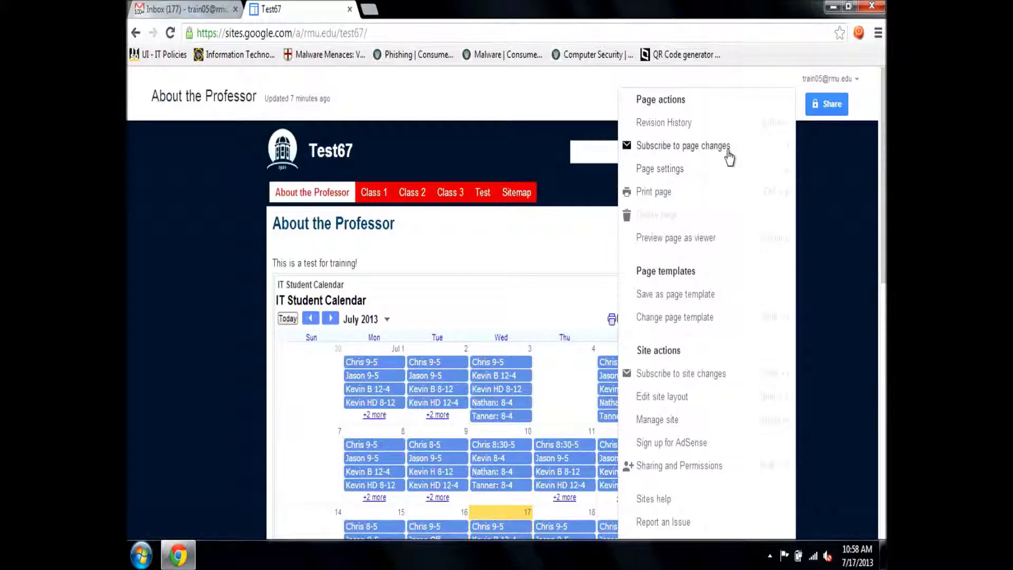
{"action": "left_click", "coordinate": [712, 154]}
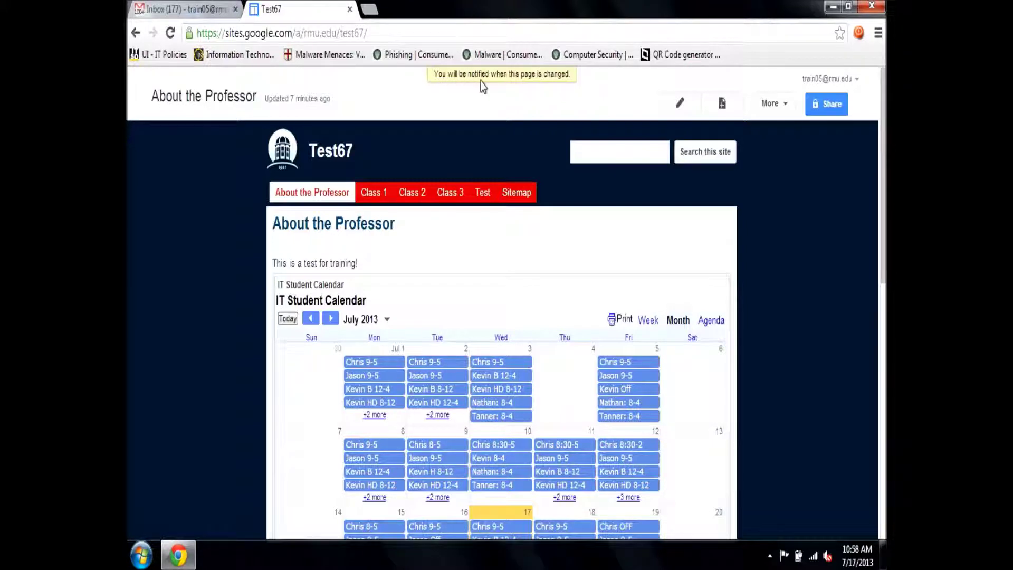
{"action": "left_click", "coordinate": [772, 103]}
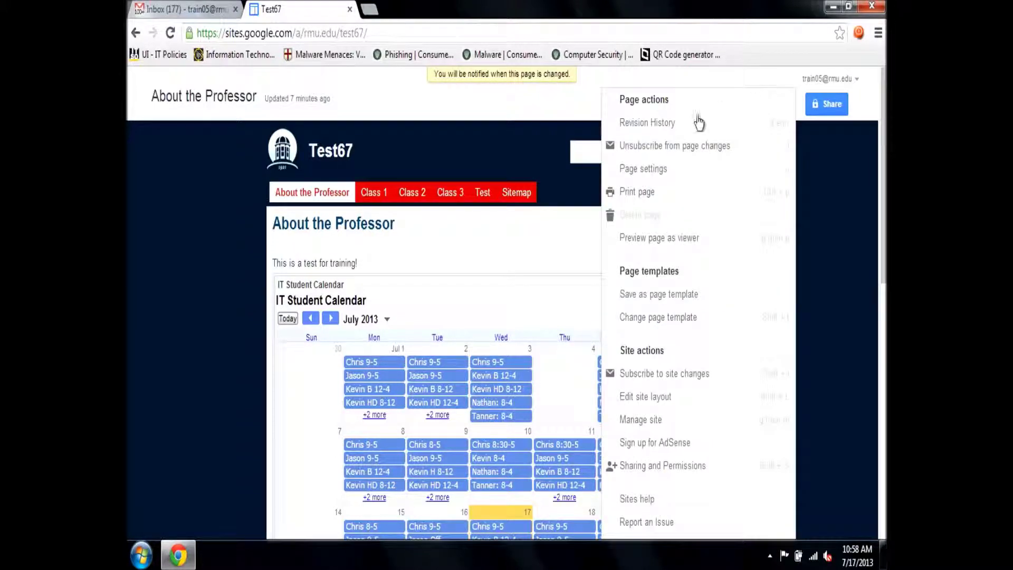
{"action": "left_click", "coordinate": [677, 153]}
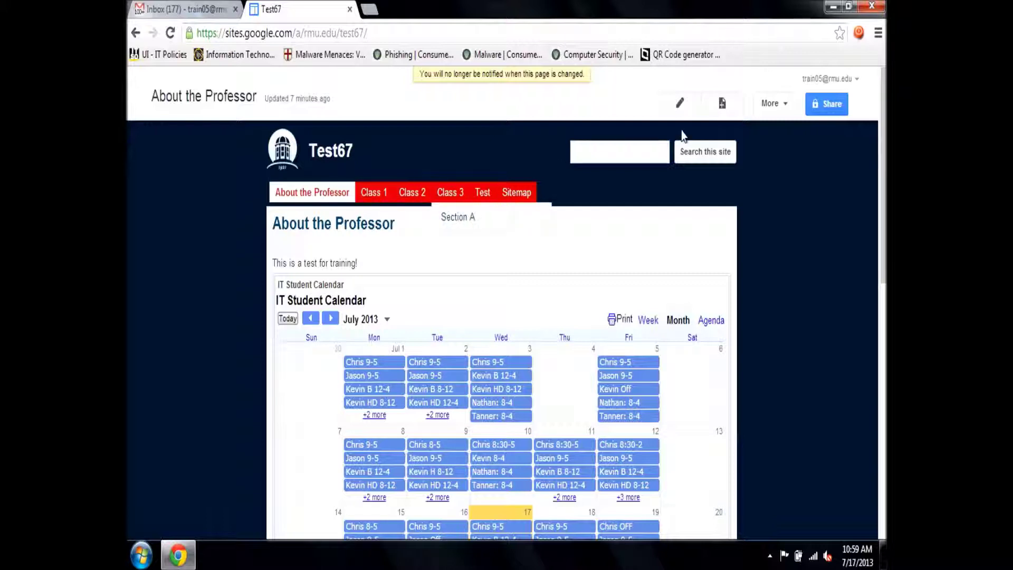
Open the site's general management settings and change the landing page to Test
{"action": "left_click", "coordinate": [787, 103]}
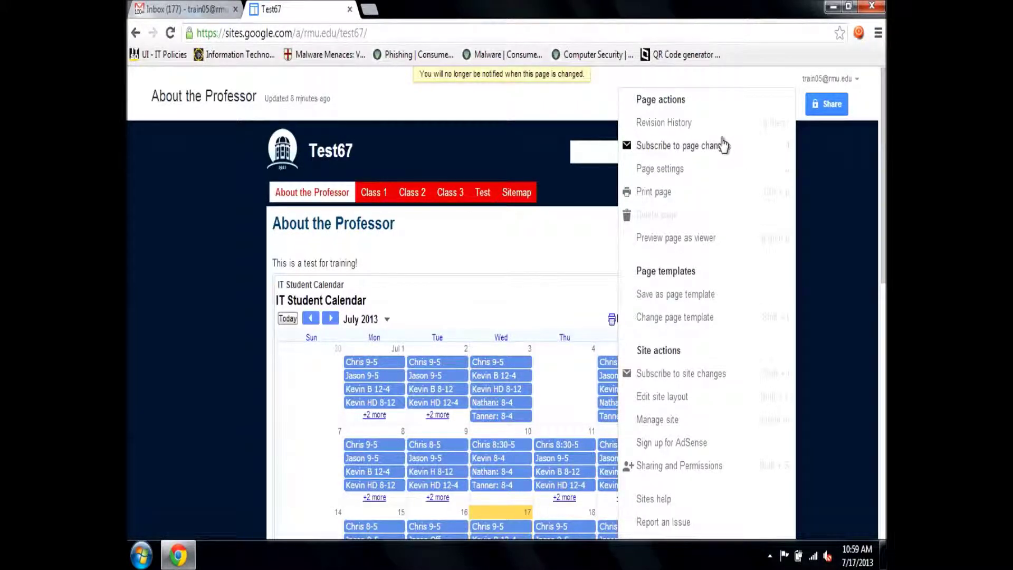
{"action": "left_click", "coordinate": [698, 419]}
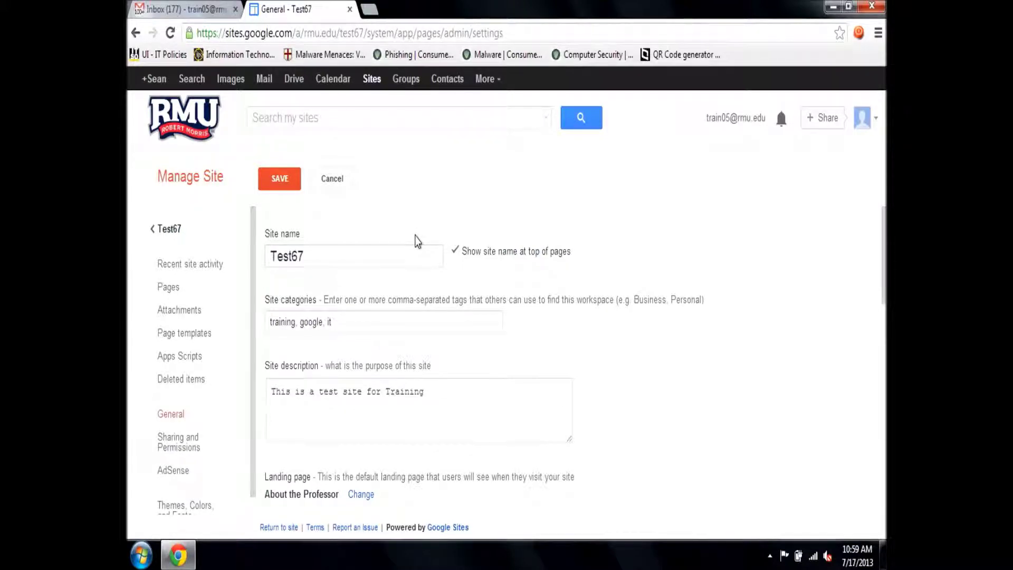
{"action": "left_click", "coordinate": [372, 322]}
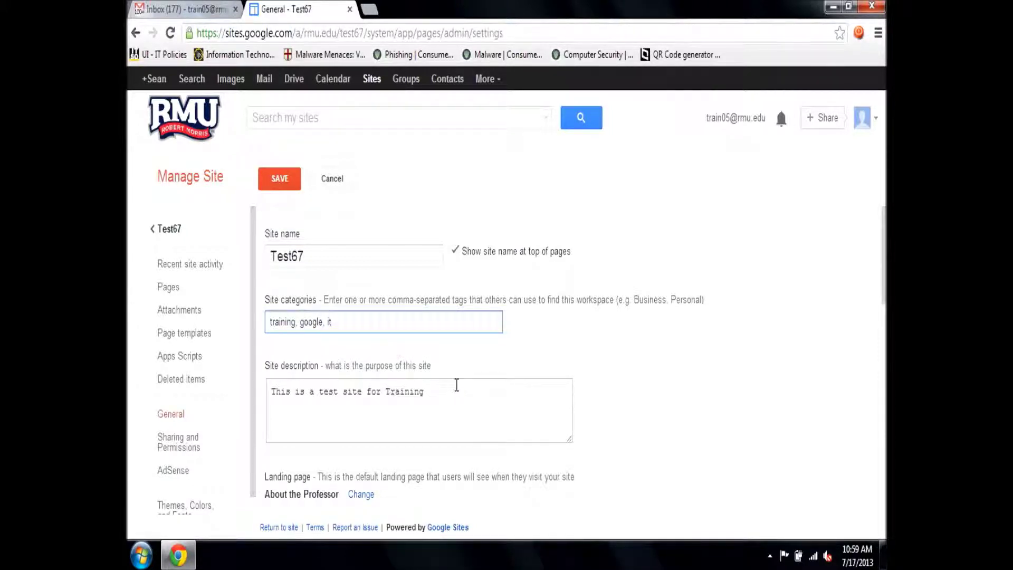
{"action": "scroll", "coordinate": [457, 385], "scroll_direction": "down", "scroll_amount": 3}
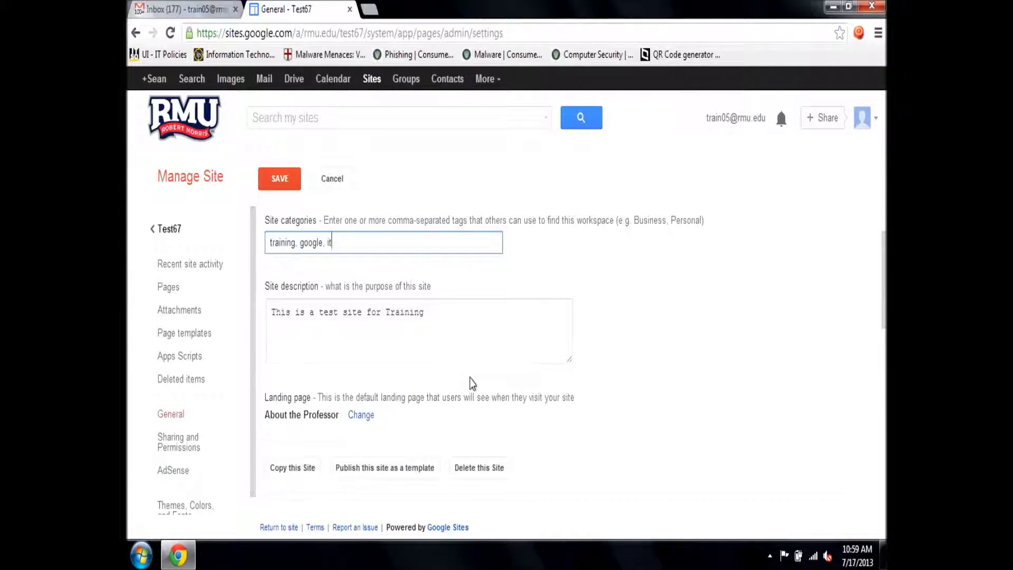
{"action": "scroll", "coordinate": [470, 379], "scroll_direction": "down", "scroll_amount": 3}
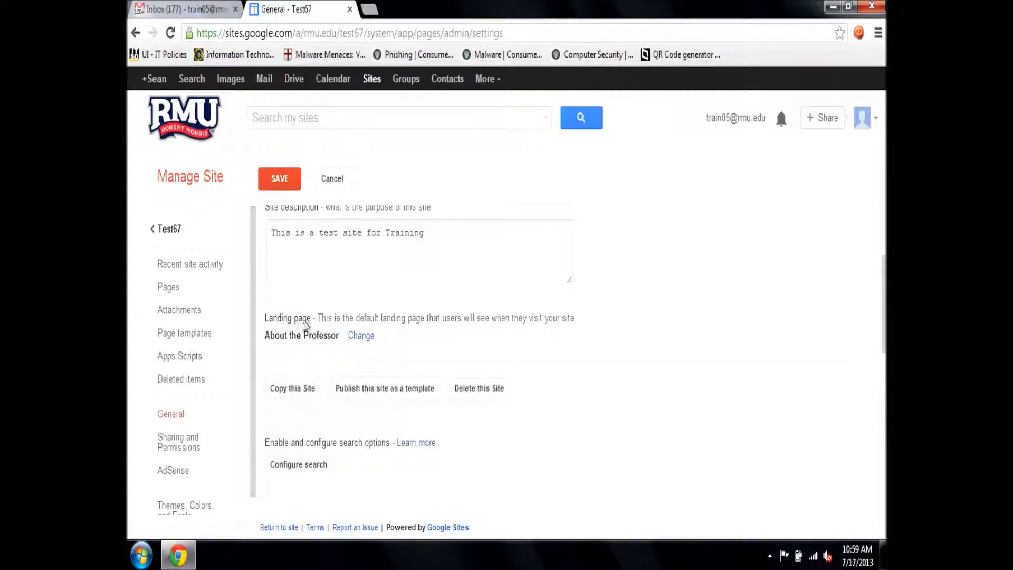
{"action": "left_click", "coordinate": [361, 336]}
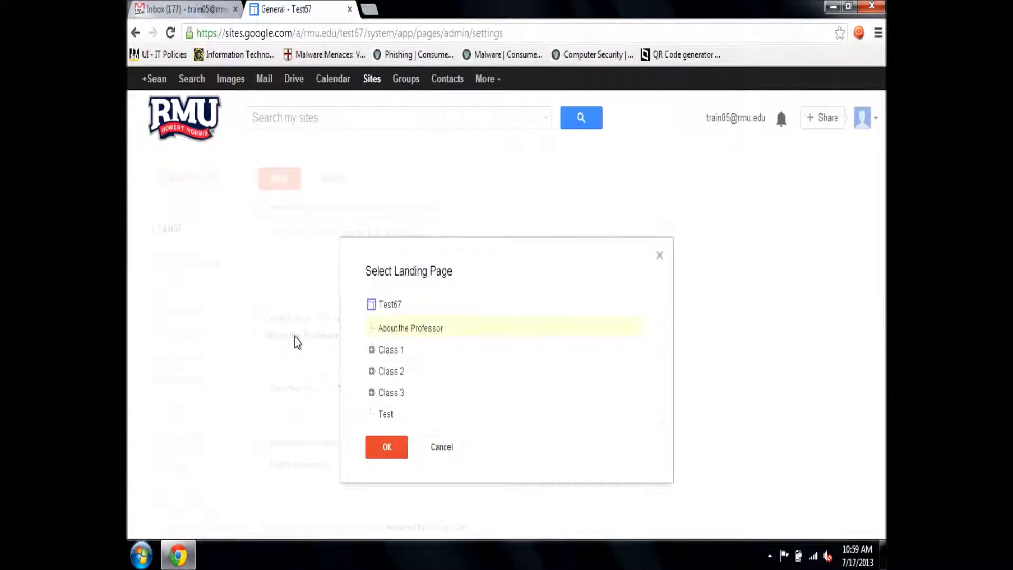
{"action": "left_click", "coordinate": [386, 414]}
{"action": "left_click", "coordinate": [385, 448]}
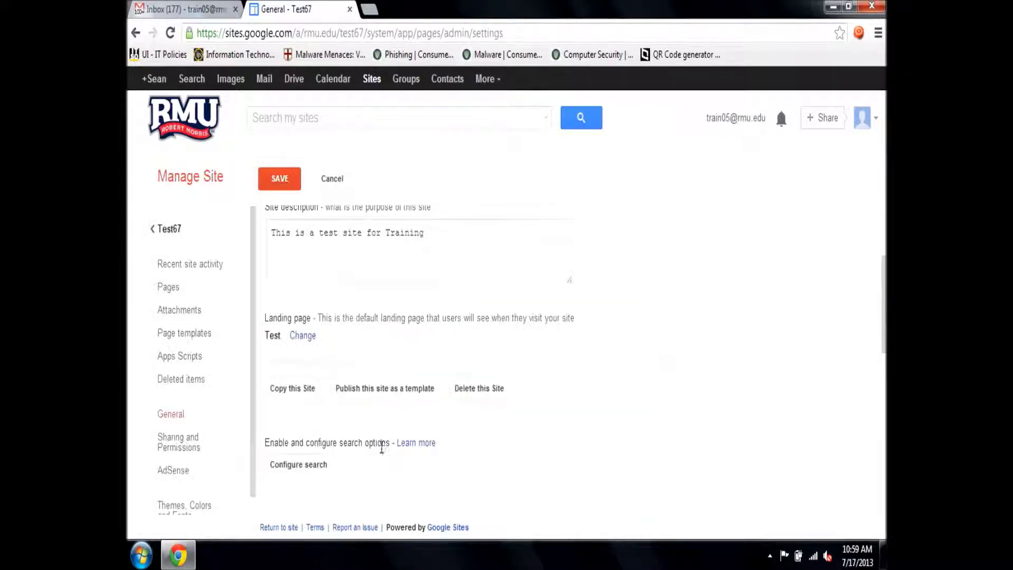
Review the remaining general site settings and return to the site without saving the changes
{"action": "scroll", "coordinate": [406, 295], "scroll_direction": "down", "scroll_amount": 2}
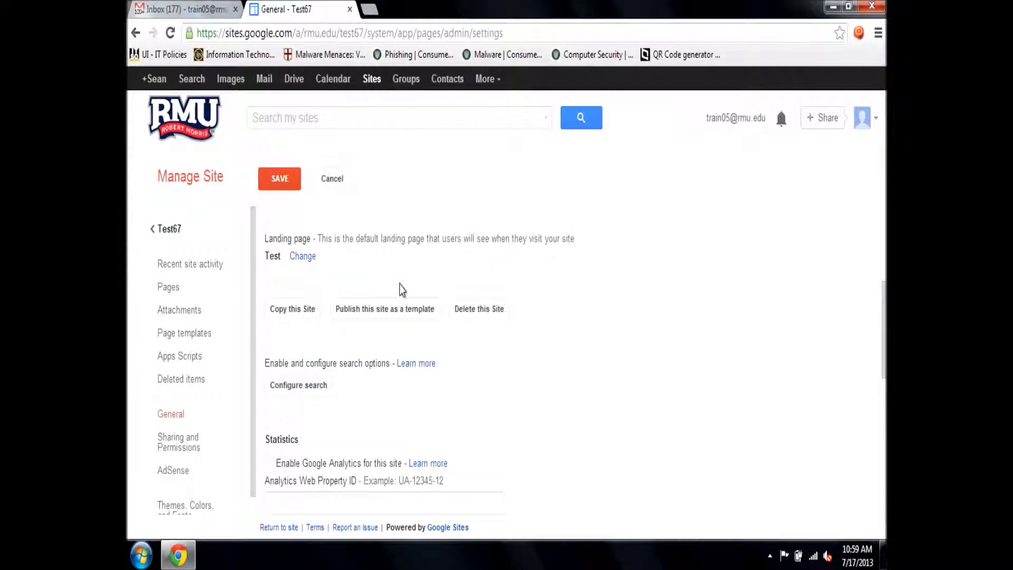
{"action": "scroll", "coordinate": [506, 307], "scroll_direction": "down", "scroll_amount": 3}
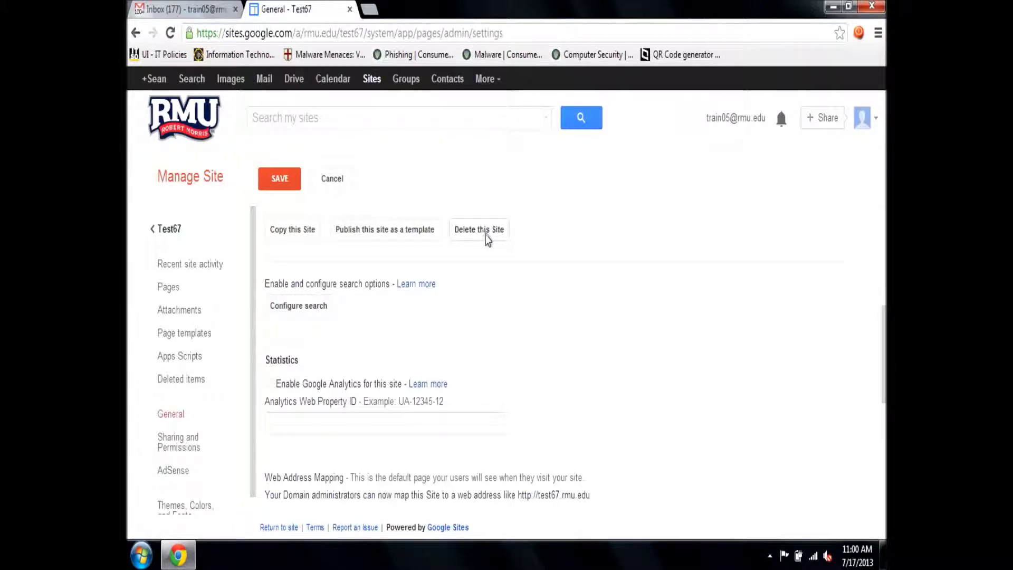
{"action": "scroll", "coordinate": [622, 295], "scroll_direction": "down", "scroll_amount": 3}
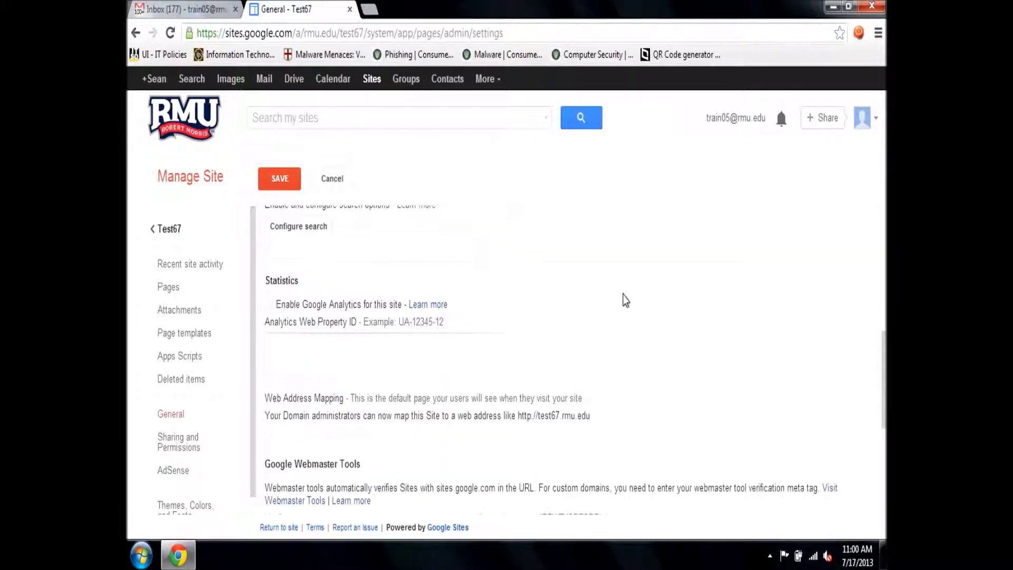
{"action": "scroll", "coordinate": [625, 286], "scroll_direction": "down", "scroll_amount": 2}
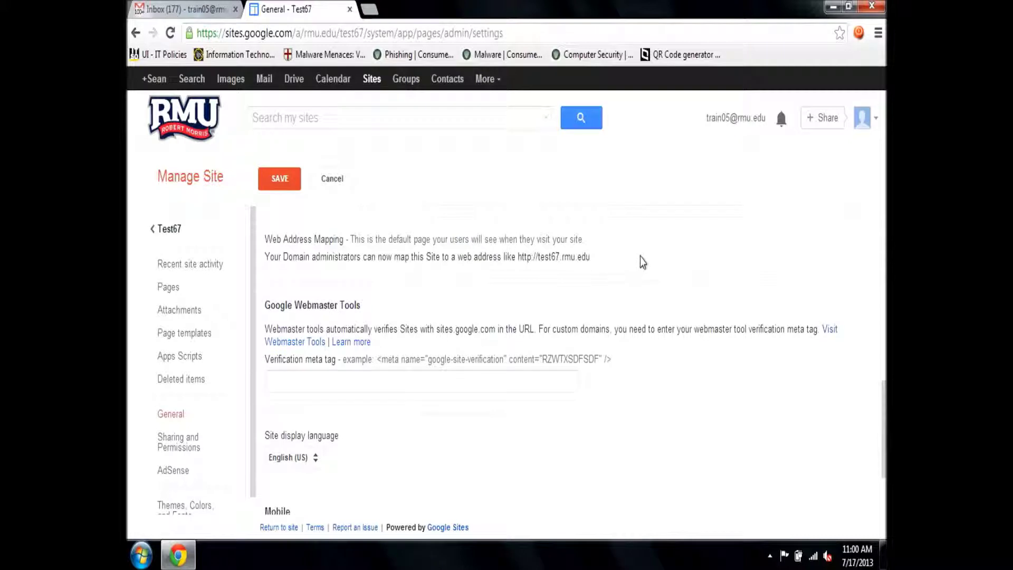
{"action": "scroll", "coordinate": [642, 260], "scroll_direction": "up", "scroll_amount": 10}
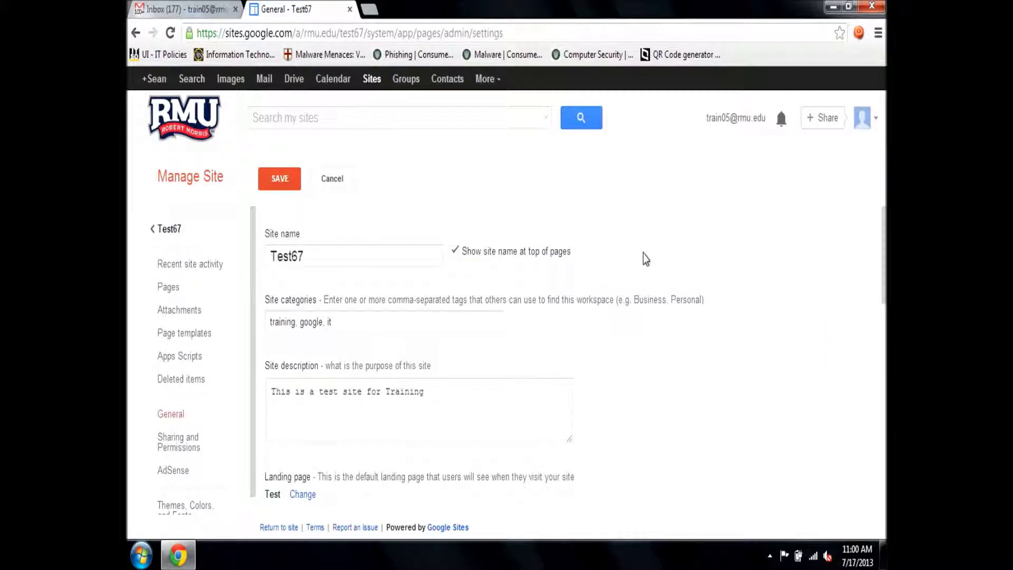
{"action": "left_click", "coordinate": [174, 239]}
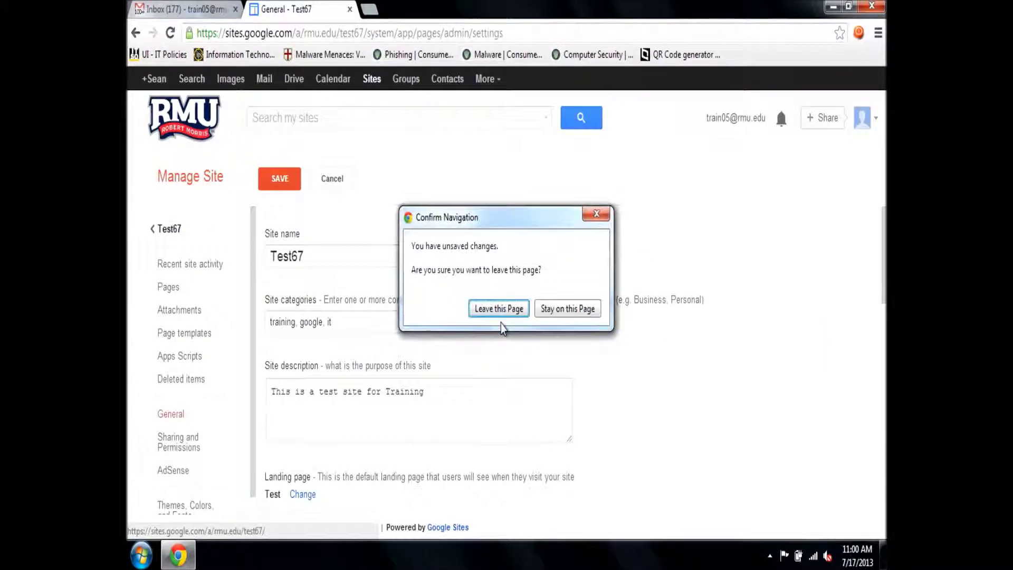
{"action": "left_click", "coordinate": [498, 310]}
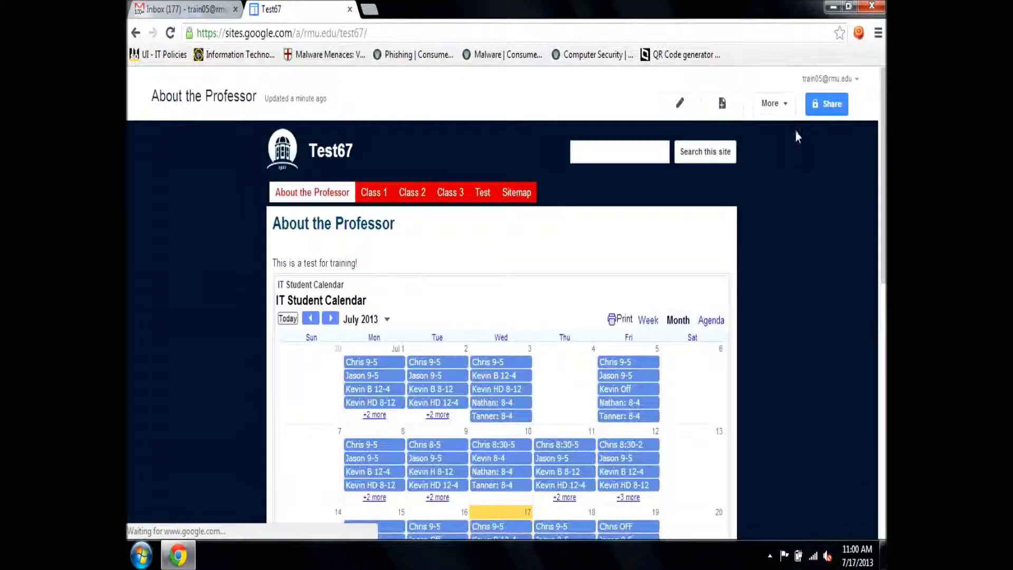
Check the page deletion option for the About the Professor home page
{"action": "left_click", "coordinate": [775, 103]}
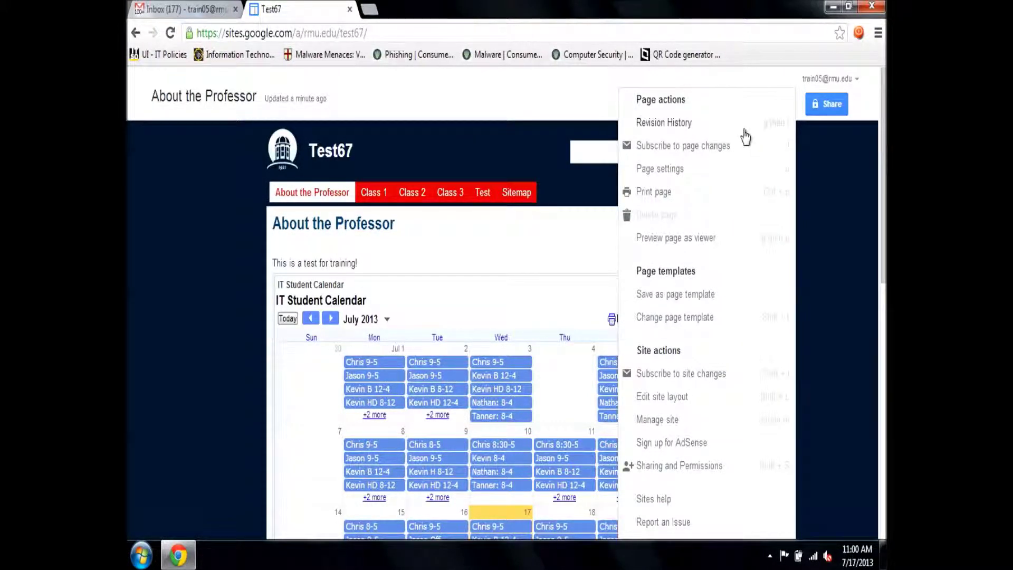
{"action": "mouse_move", "coordinate": [681, 216]}
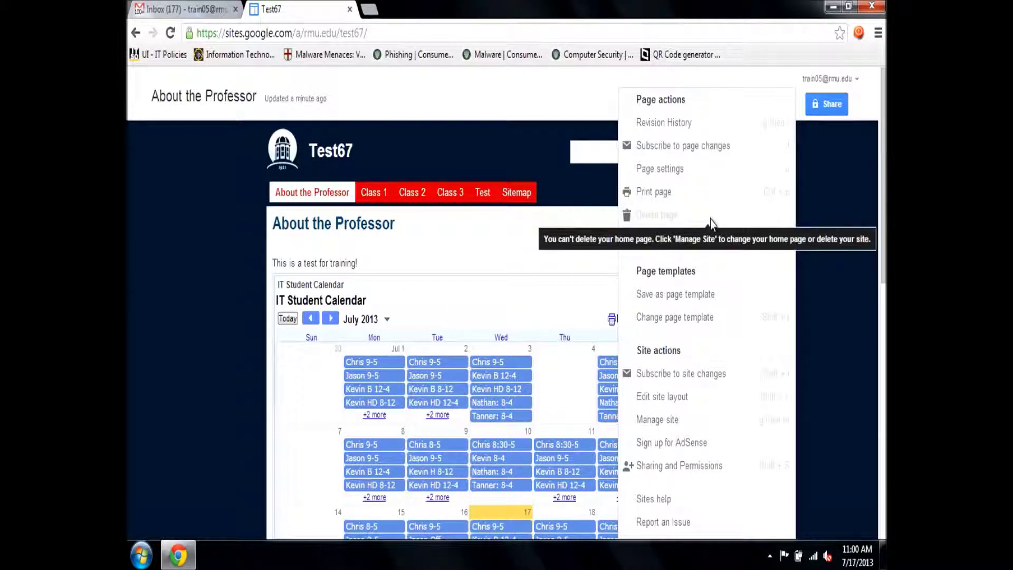
{"action": "left_click", "coordinate": [446, 233]}
Delete the Class 1 page together with its subpages Section A and Section B
{"action": "mouse_move", "coordinate": [464, 197]}
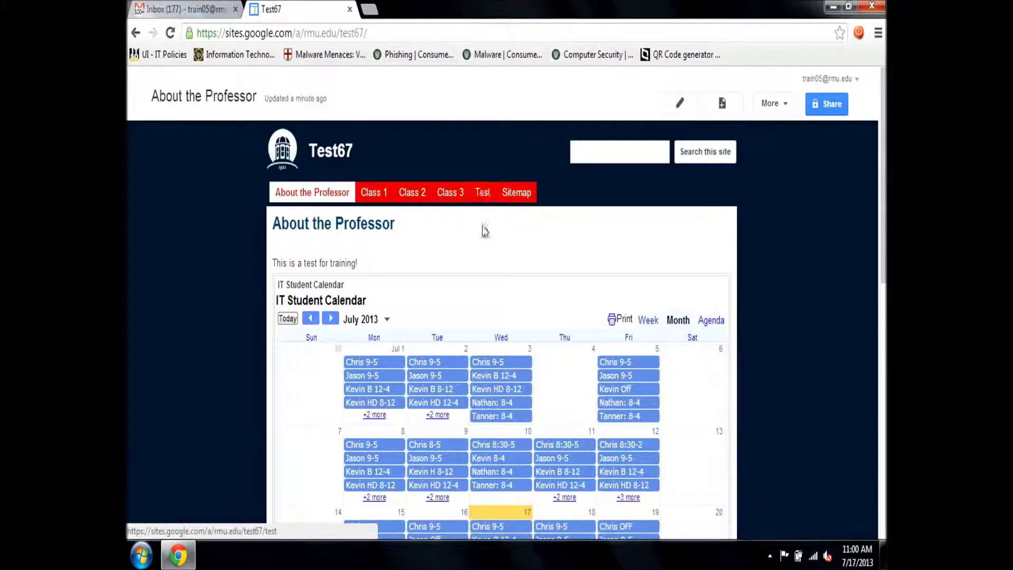
{"action": "left_click", "coordinate": [374, 193]}
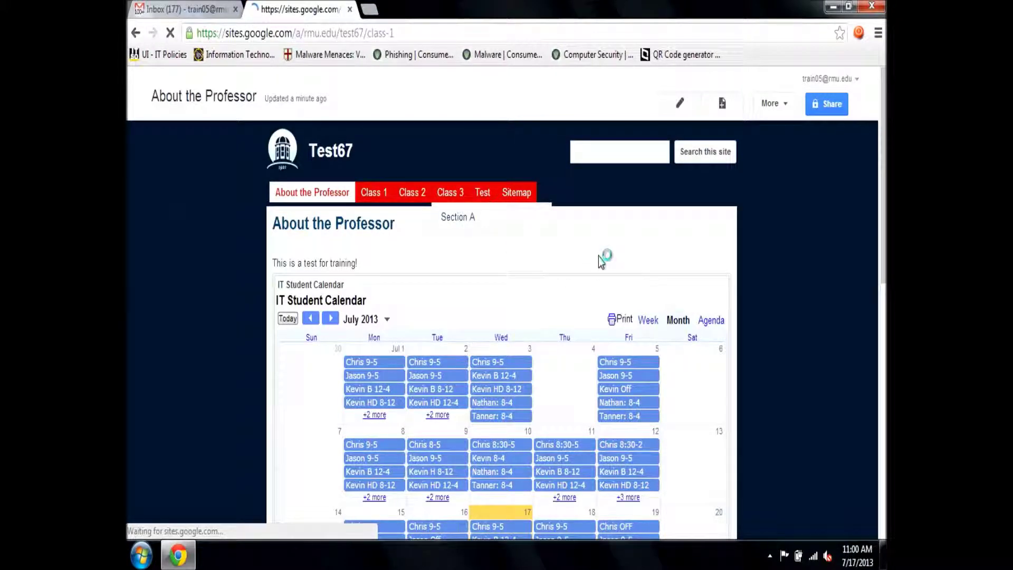
{"action": "left_click", "coordinate": [780, 104]}
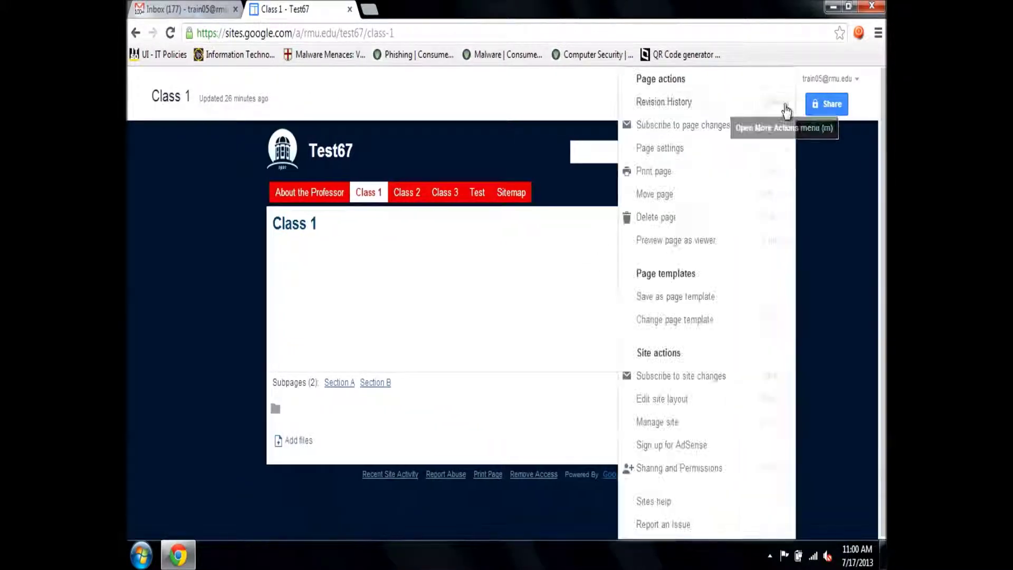
{"action": "left_click", "coordinate": [672, 226]}
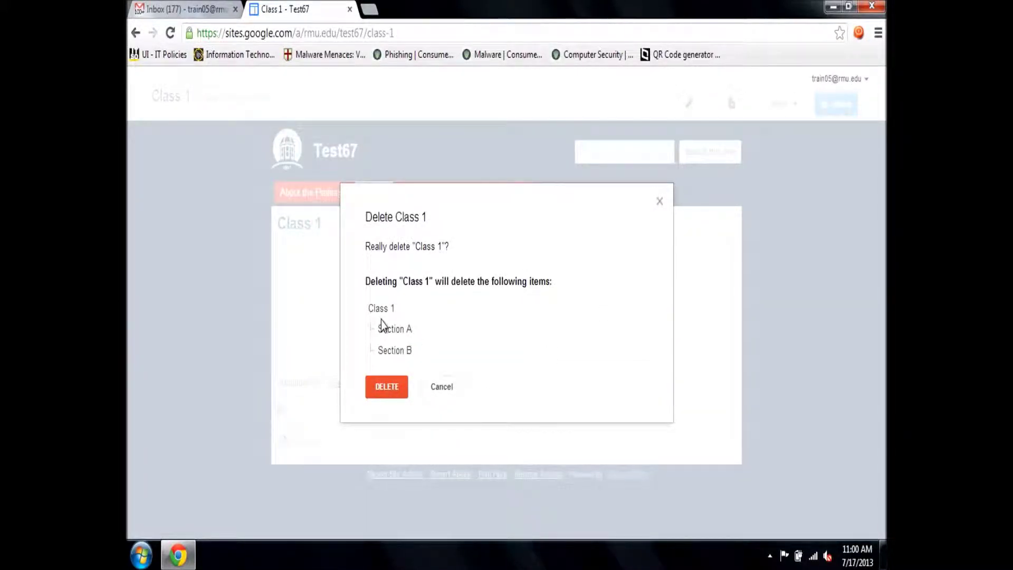
{"action": "left_click", "coordinate": [386, 388]}
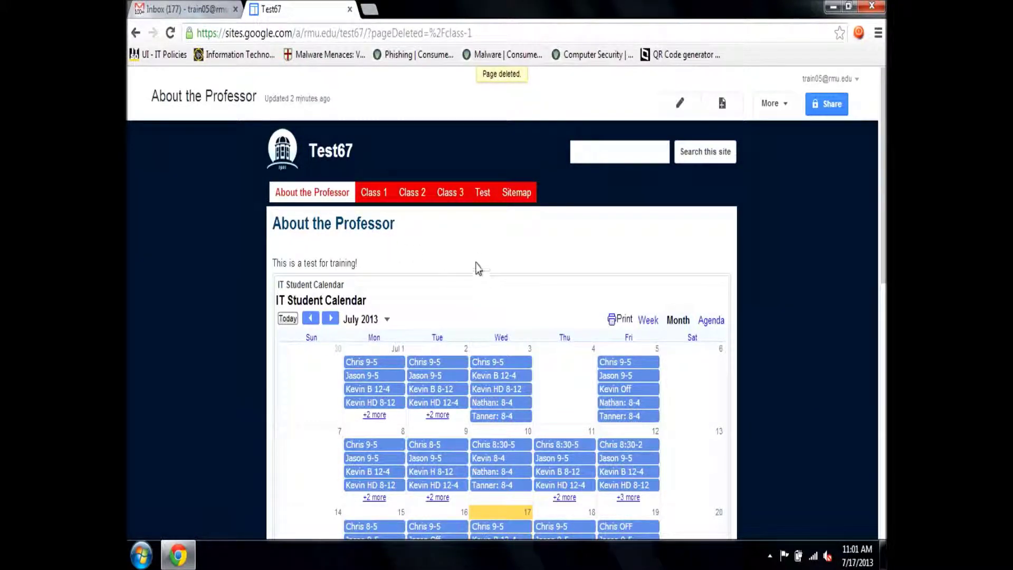
From the deleted Class 1 page, update the site layout's horizontal navigation to drop Class 1, keeping the Sitemap link and Links style
{"action": "left_click", "coordinate": [373, 200]}
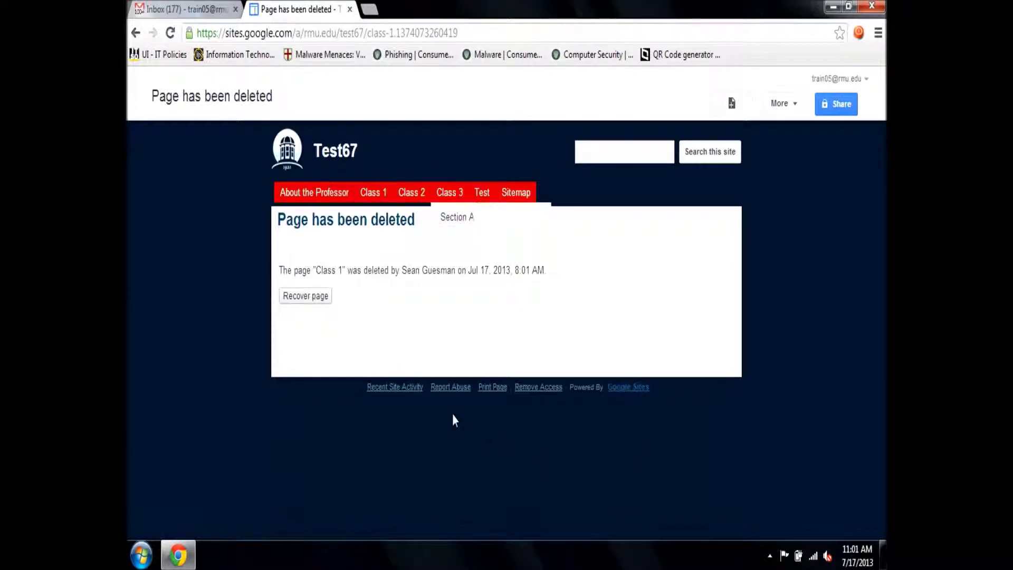
{"action": "mouse_move", "coordinate": [407, 219]}
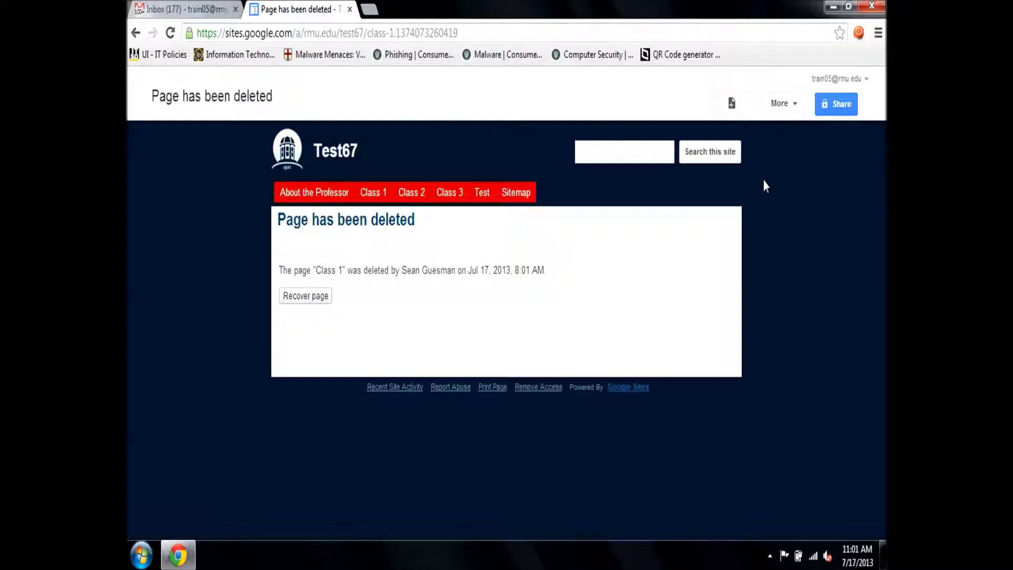
{"action": "left_click", "coordinate": [788, 109]}
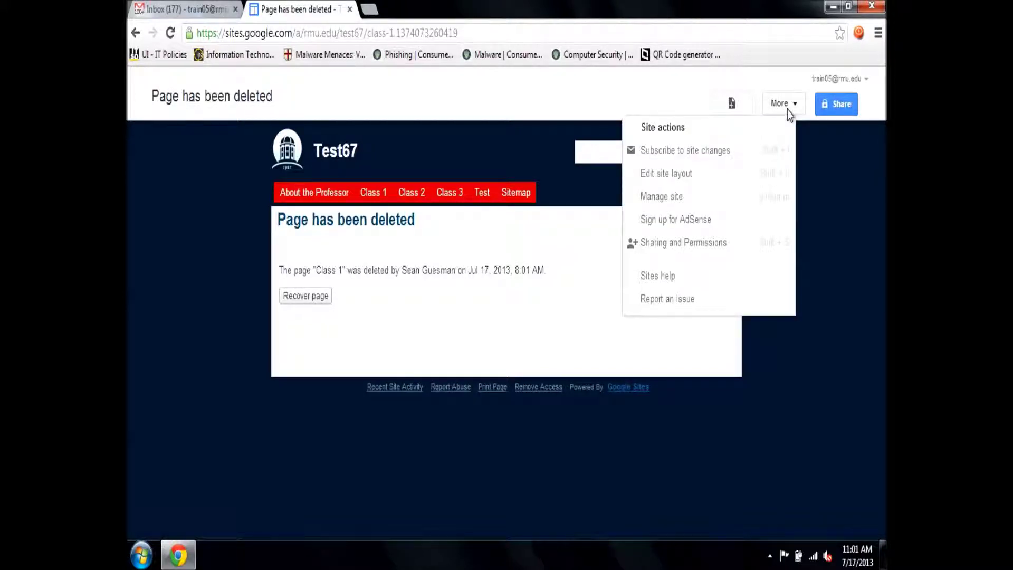
{"action": "left_click", "coordinate": [666, 174]}
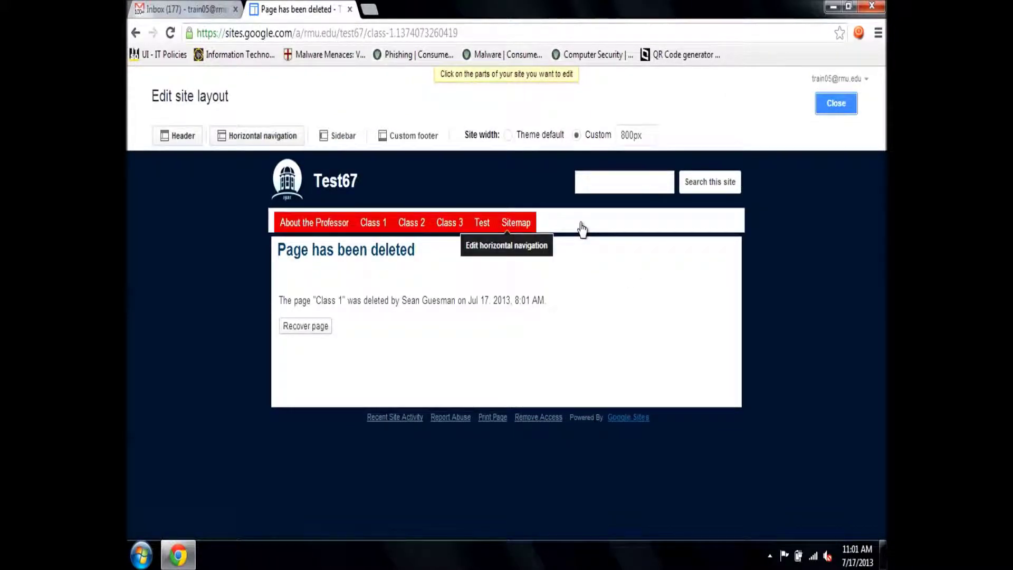
{"action": "left_click", "coordinate": [581, 226]}
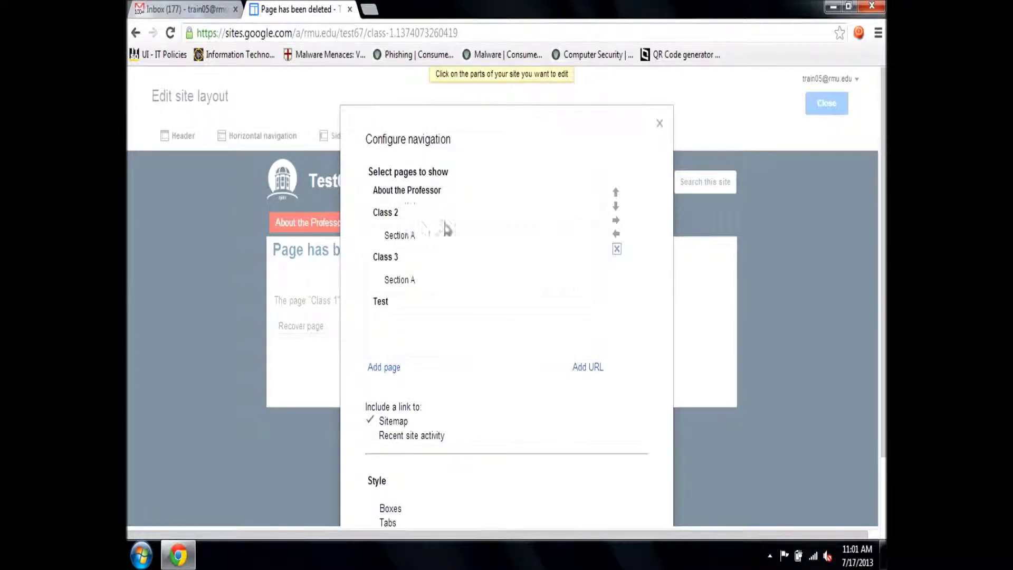
{"action": "scroll", "coordinate": [417, 248], "scroll_direction": "down", "scroll_amount": 2}
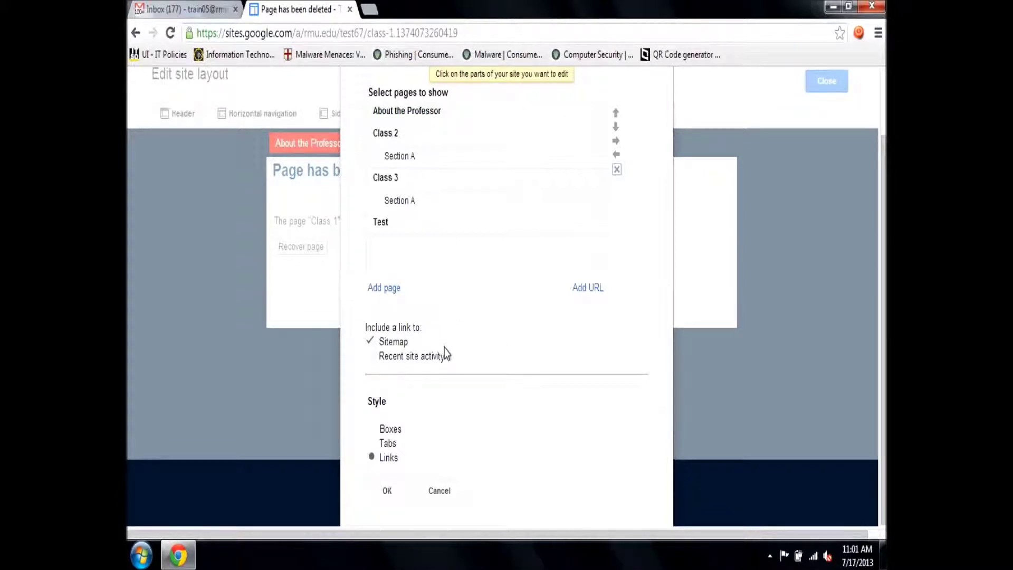
{"action": "left_click", "coordinate": [388, 490]}
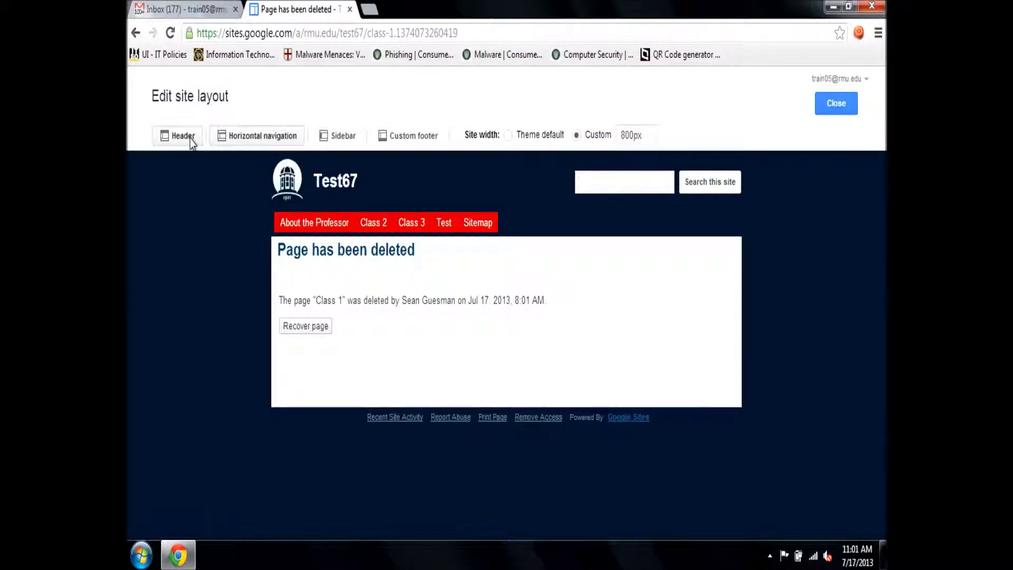
Add a sidebar to the site layout and check its display side and width settings without changing them
{"action": "left_click", "coordinate": [348, 139]}
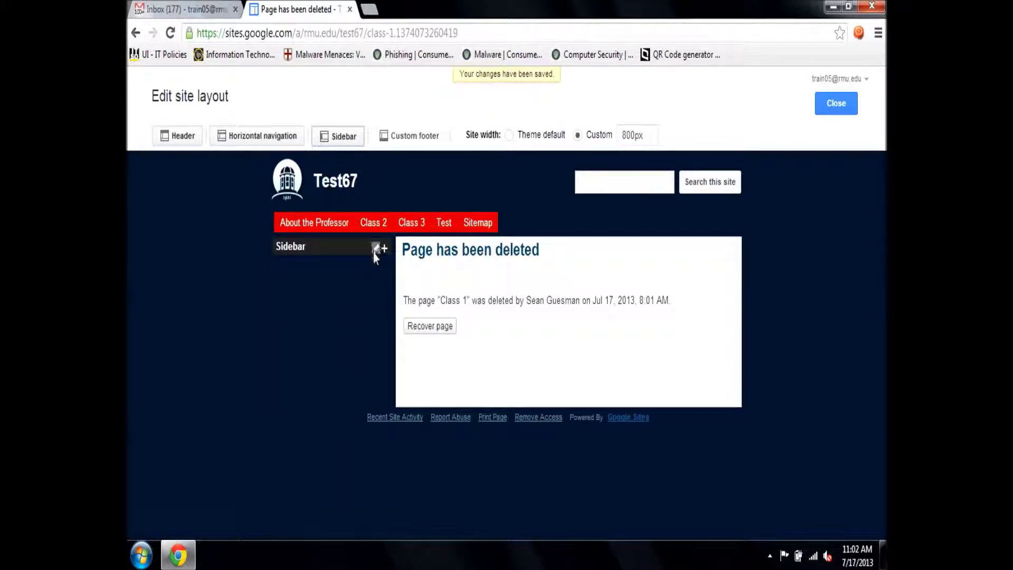
{"action": "left_click", "coordinate": [375, 253]}
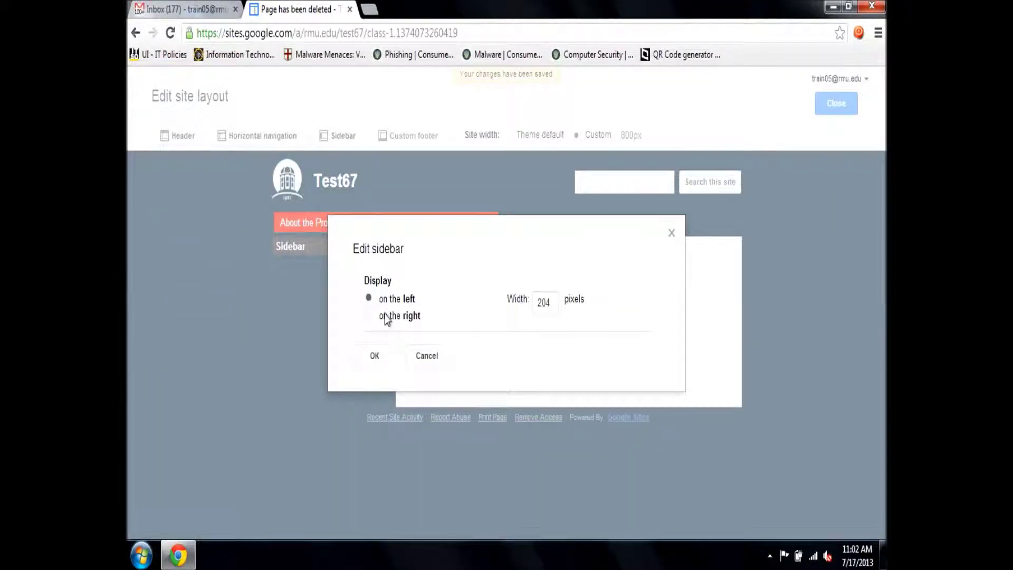
{"action": "left_click", "coordinate": [424, 360]}
Look through the item types that can be added to the sidebar and leave without adding any
{"action": "left_click", "coordinate": [386, 255]}
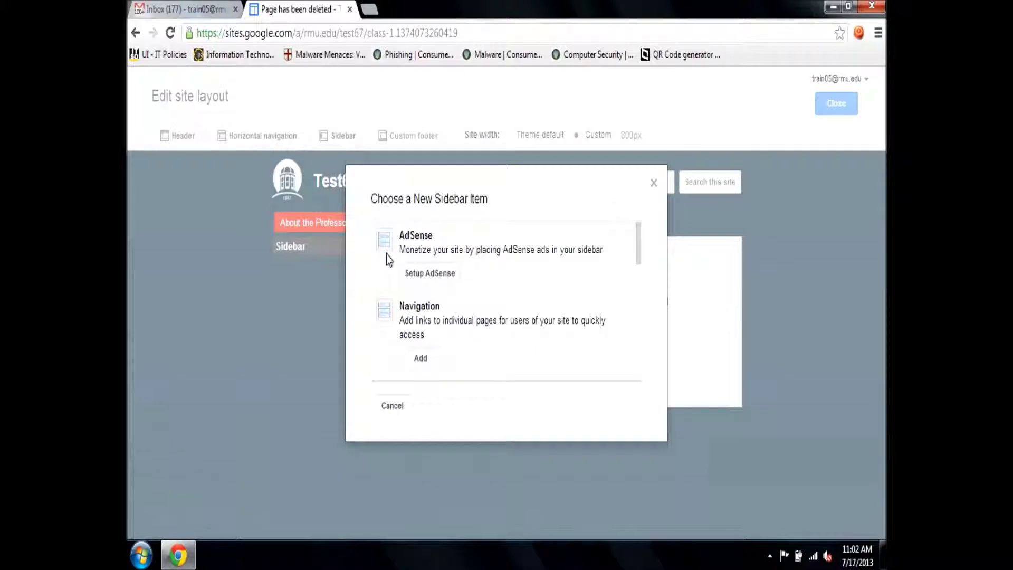
{"action": "scroll", "coordinate": [534, 299], "scroll_direction": "down", "scroll_amount": 2}
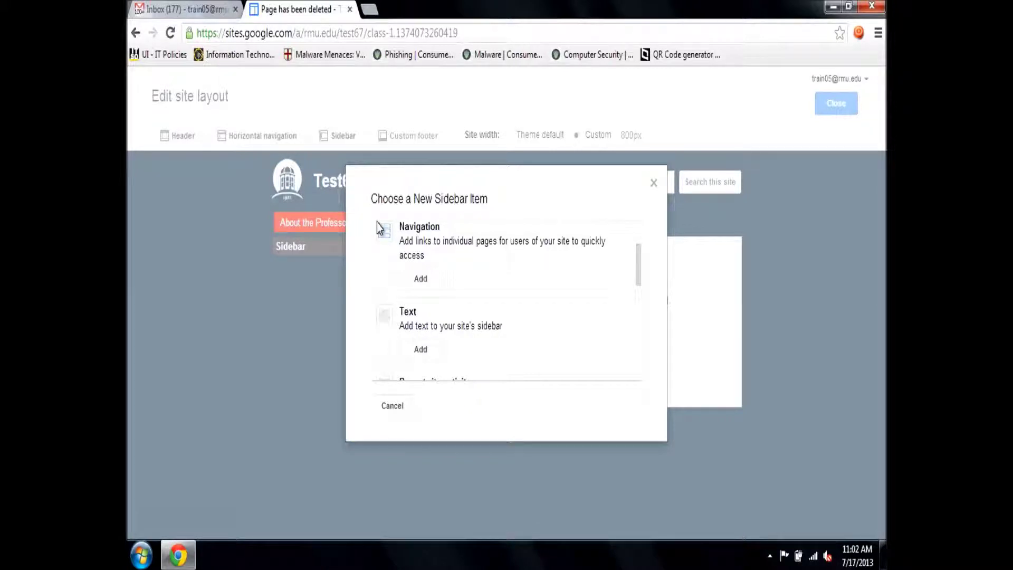
{"action": "scroll", "coordinate": [541, 285], "scroll_direction": "down", "scroll_amount": 2}
{"action": "scroll", "coordinate": [528, 261], "scroll_direction": "down", "scroll_amount": 2}
{"action": "scroll", "coordinate": [526, 253], "scroll_direction": "up", "scroll_amount": 2}
{"action": "scroll", "coordinate": [524, 268], "scroll_direction": "down", "scroll_amount": 2}
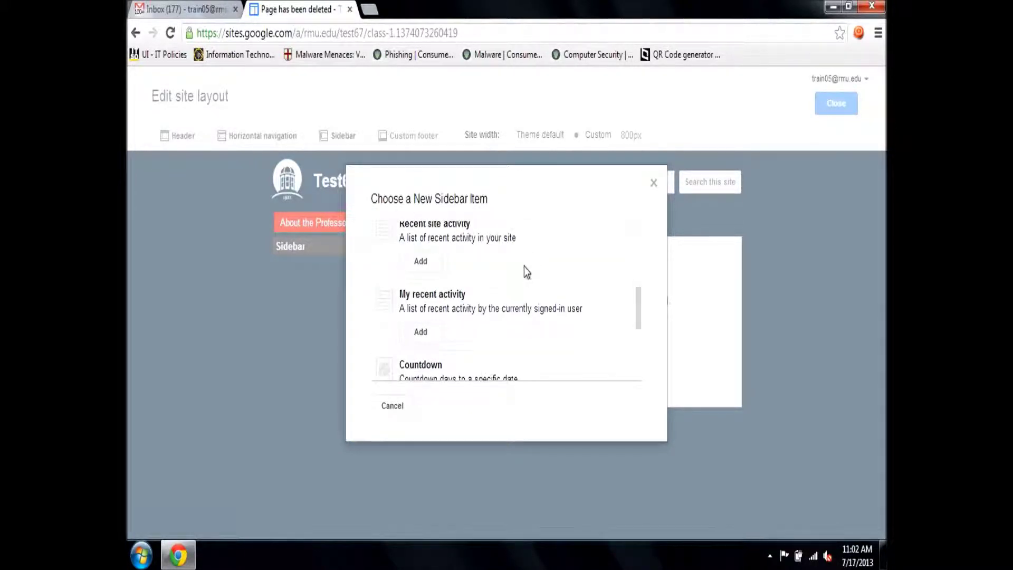
{"action": "scroll", "coordinate": [506, 255], "scroll_direction": "down", "scroll_amount": 2}
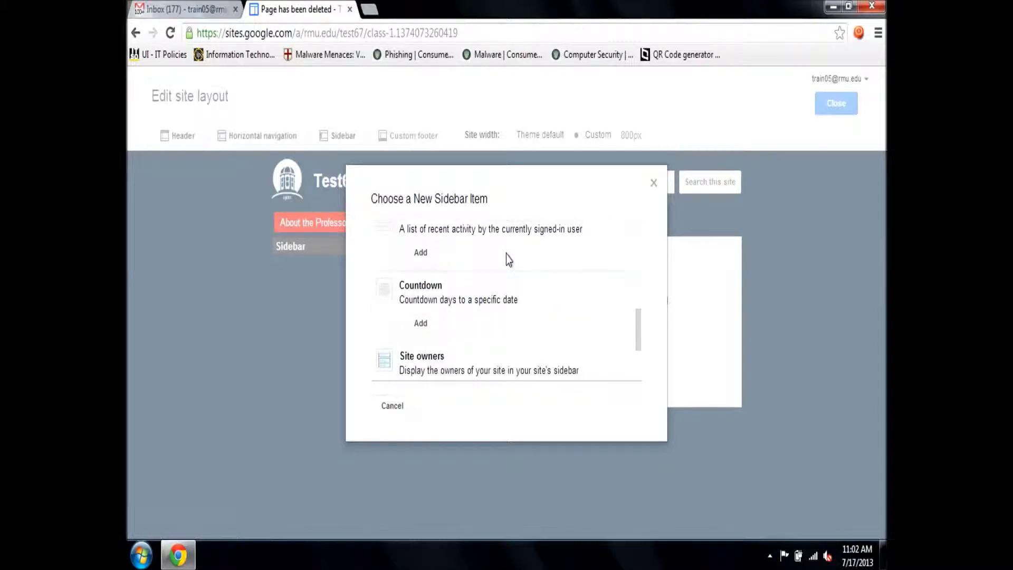
{"action": "scroll", "coordinate": [506, 269], "scroll_direction": "up", "scroll_amount": 2}
{"action": "scroll", "coordinate": [504, 311], "scroll_direction": "down", "scroll_amount": 2}
{"action": "scroll", "coordinate": [520, 310], "scroll_direction": "down", "scroll_amount": 2}
{"action": "scroll", "coordinate": [506, 295], "scroll_direction": "up", "scroll_amount": 2}
{"action": "scroll", "coordinate": [531, 324], "scroll_direction": "down", "scroll_amount": 3}
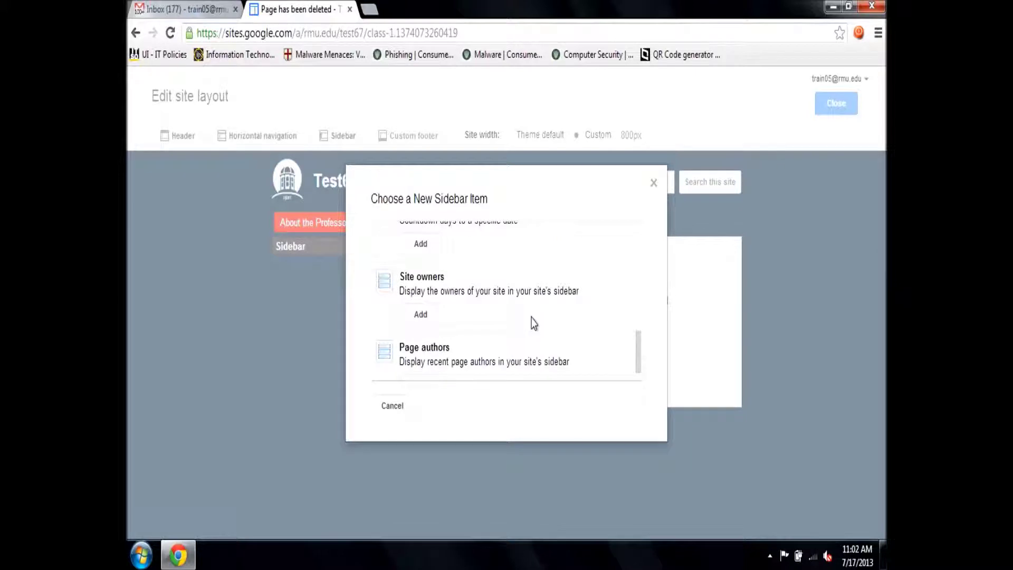
{"action": "left_click", "coordinate": [392, 406]}
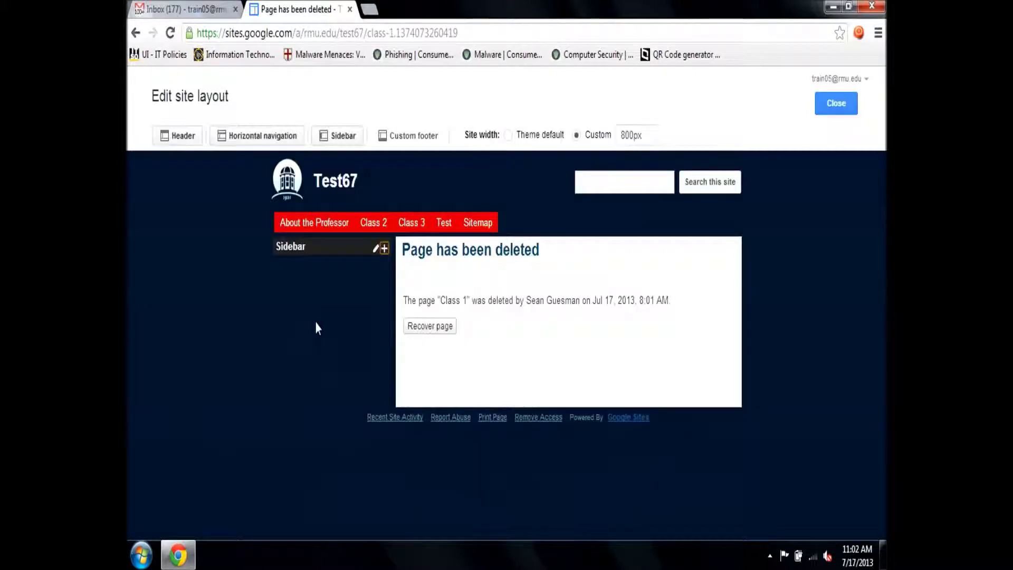
Remove the sidebar from the site layout, check the custom site width, and close the layout editor
{"action": "left_click", "coordinate": [340, 137]}
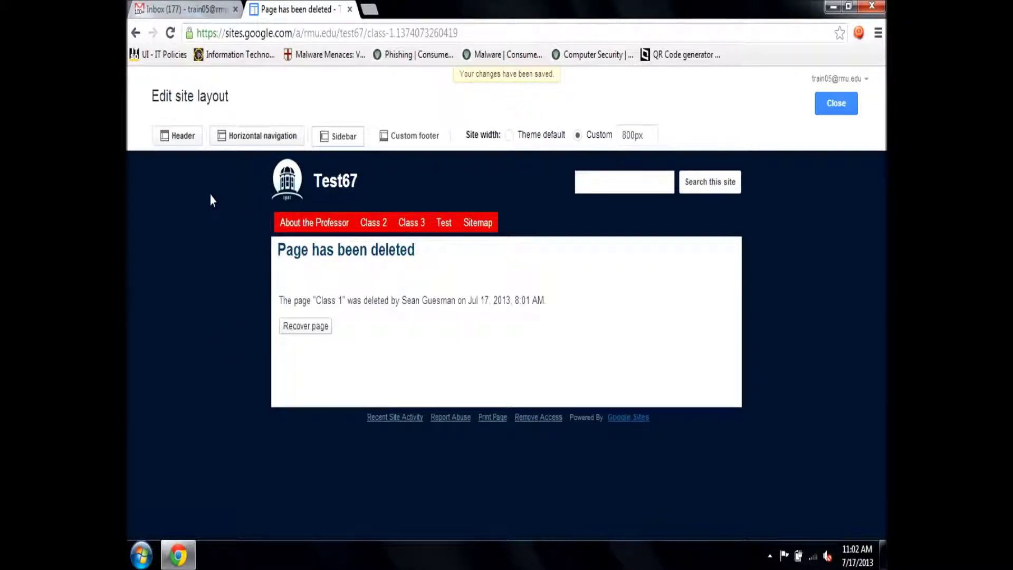
{"action": "left_click", "coordinate": [656, 134]}
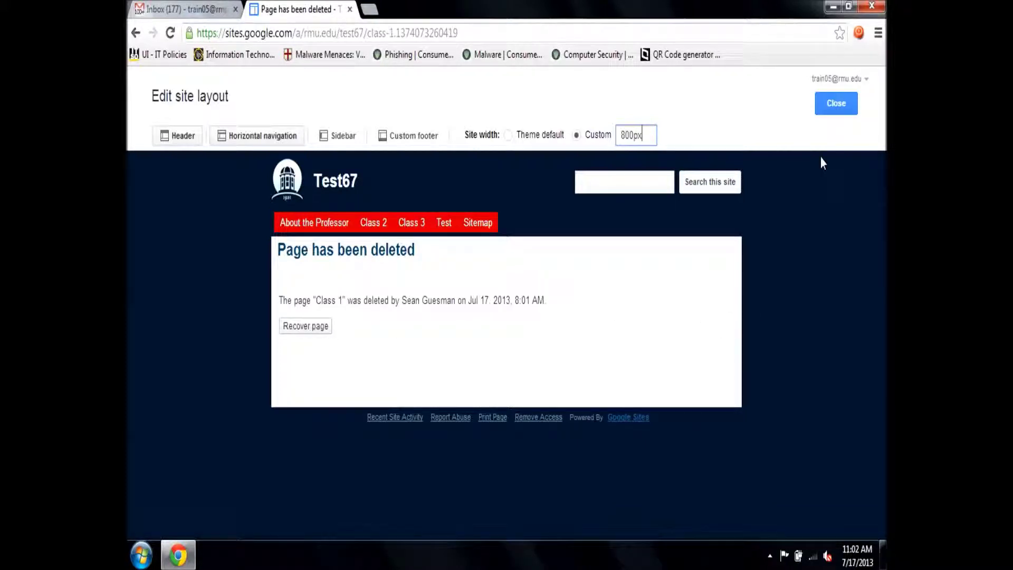
{"action": "left_click", "coordinate": [835, 102]}
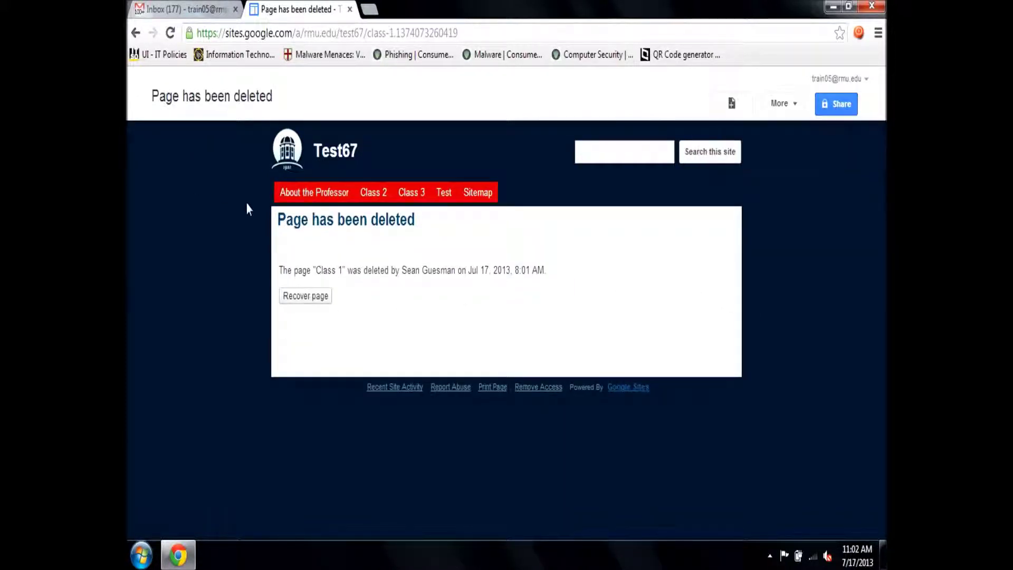
Open the Test page, allow attachments and comments in its page settings, and save
{"action": "left_click", "coordinate": [308, 195]}
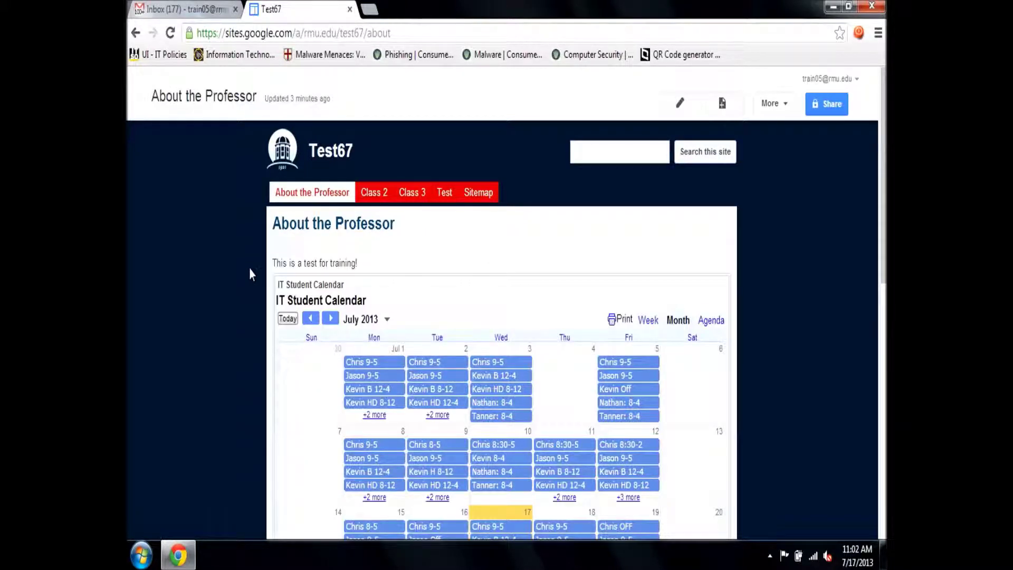
{"action": "left_click", "coordinate": [445, 195]}
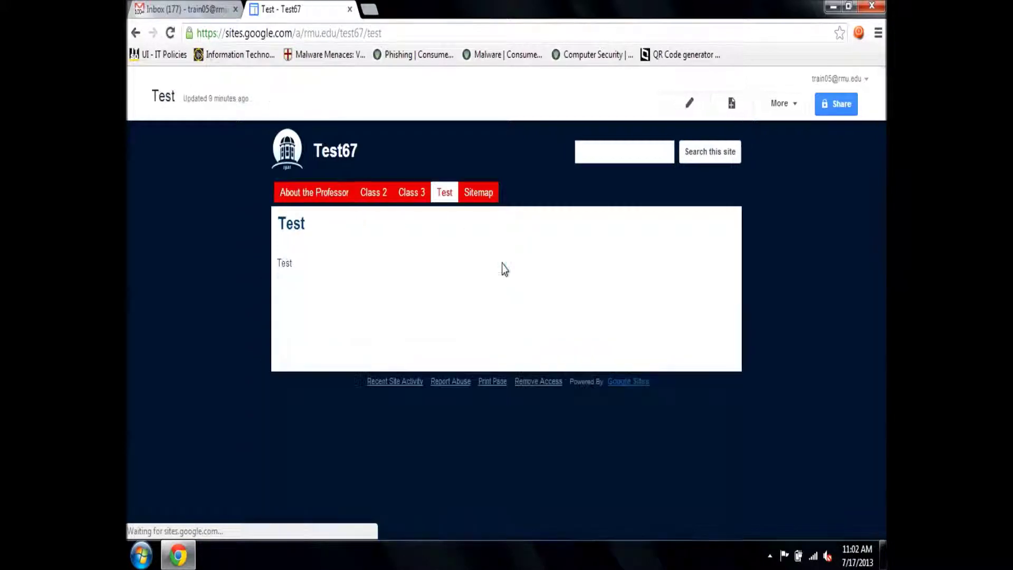
{"action": "left_click", "coordinate": [792, 104]}
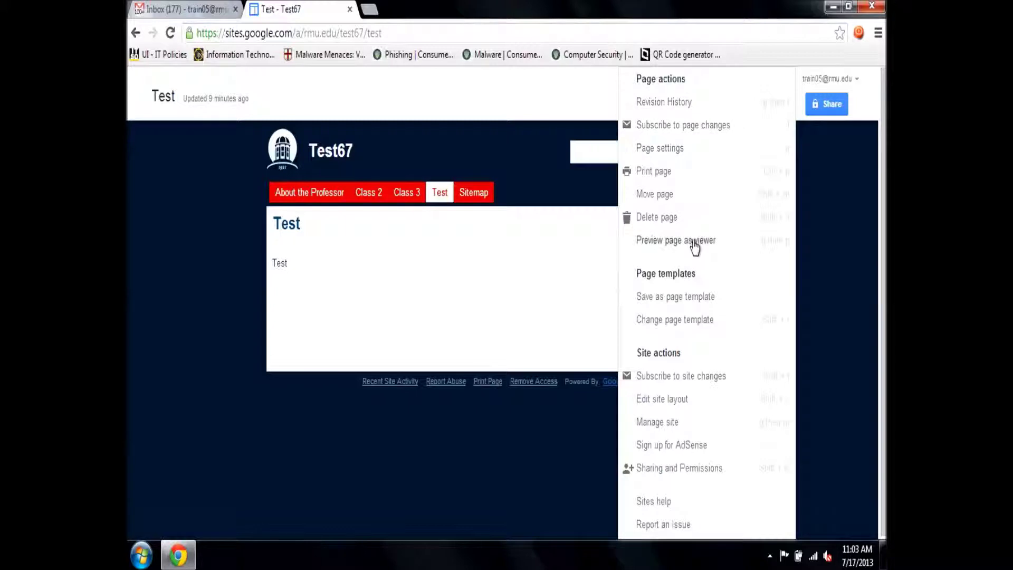
{"action": "left_click", "coordinate": [701, 151]}
{"action": "left_click", "coordinate": [370, 213]}
{"action": "left_click", "coordinate": [370, 224]}
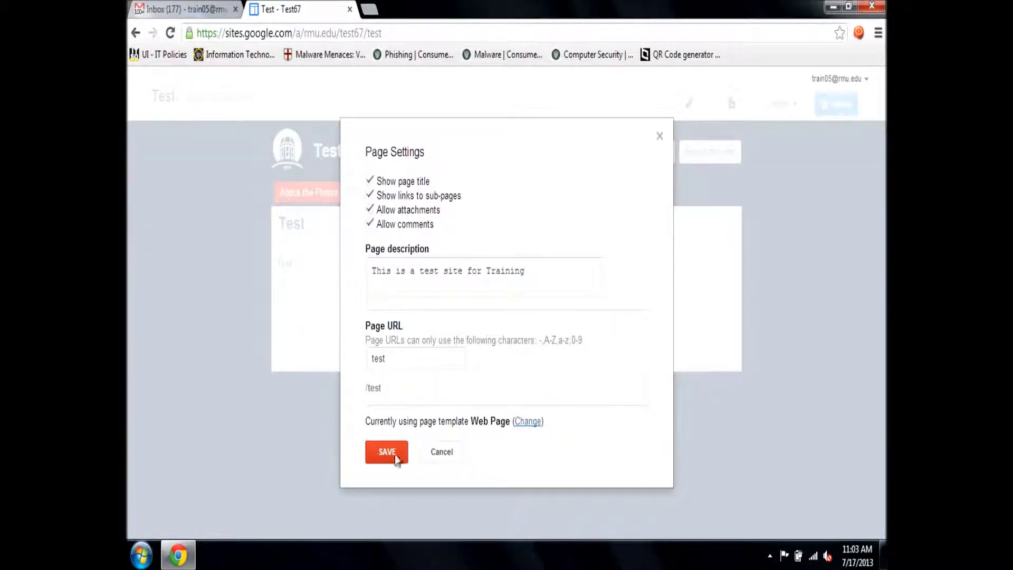
{"action": "left_click", "coordinate": [387, 454]}
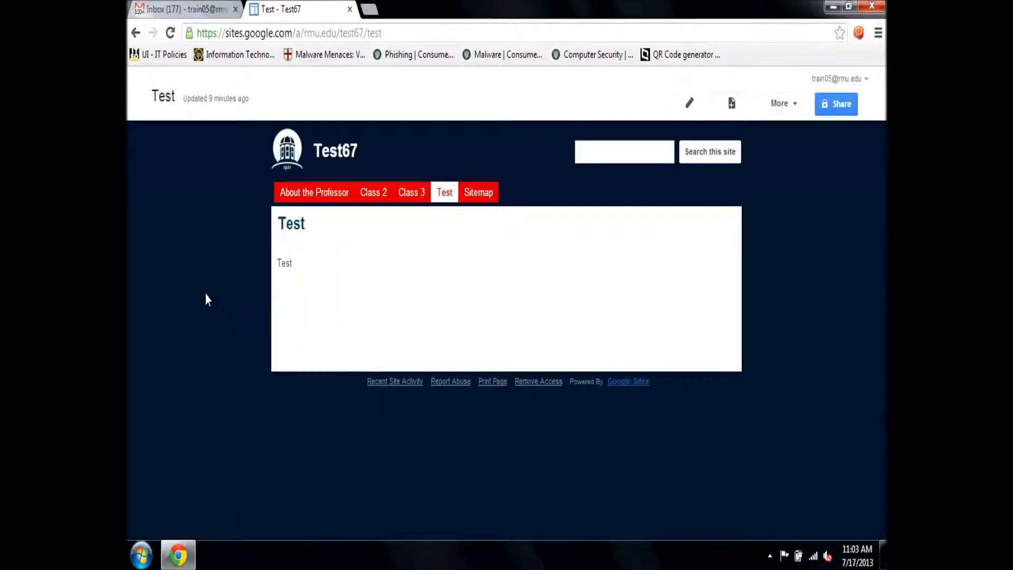
Examine the file attachment and comment areas beneath the Test page content without posting a comment
{"action": "scroll", "coordinate": [336, 325], "scroll_direction": "down", "scroll_amount": 1}
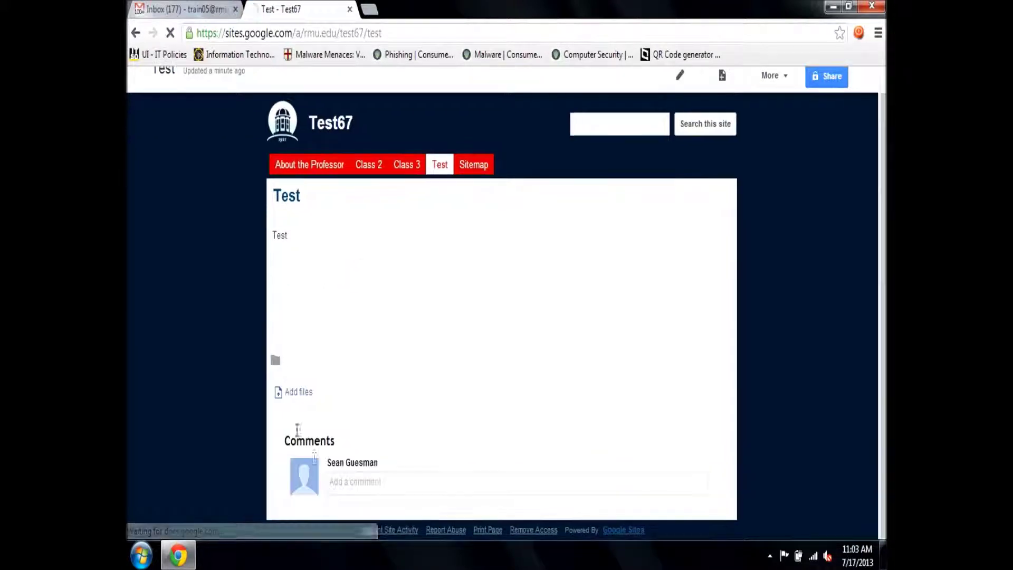
{"action": "left_click", "coordinate": [387, 482]}
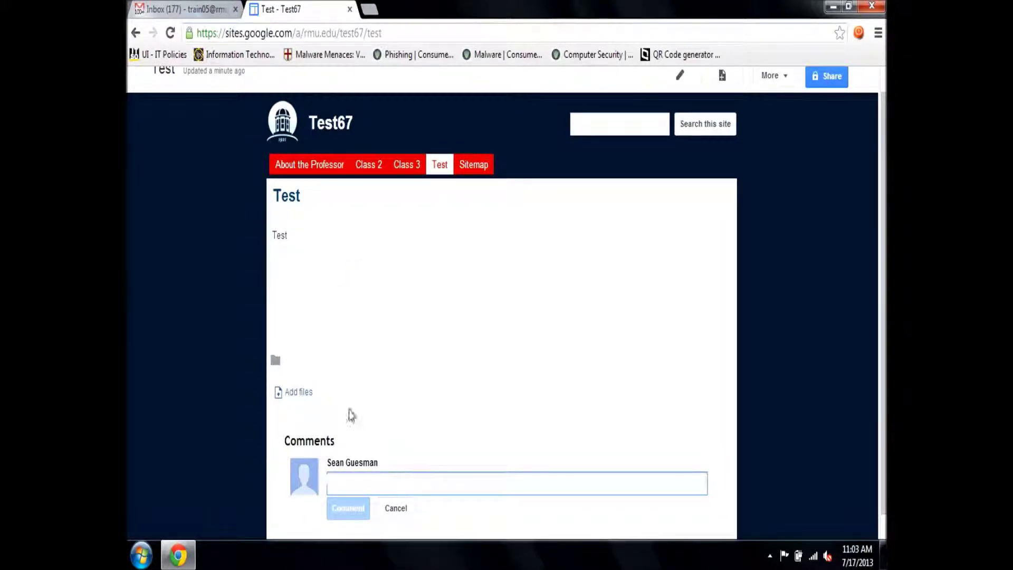
{"action": "left_click", "coordinate": [364, 395]}
{"action": "left_click", "coordinate": [424, 491]}
Turn off attachments and comments in the Test page's settings and save
{"action": "left_click", "coordinate": [774, 80]}
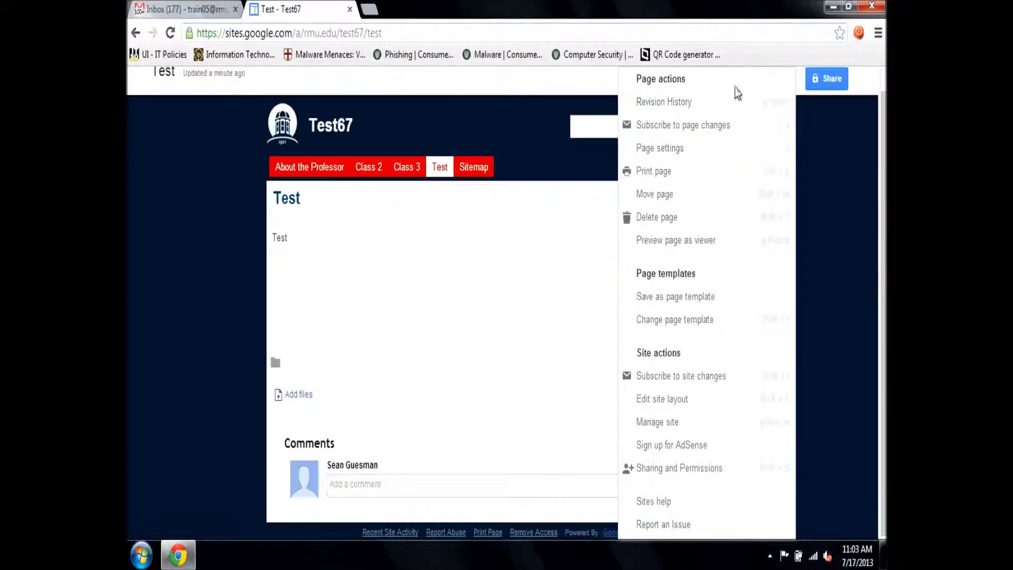
{"action": "left_click", "coordinate": [660, 149]}
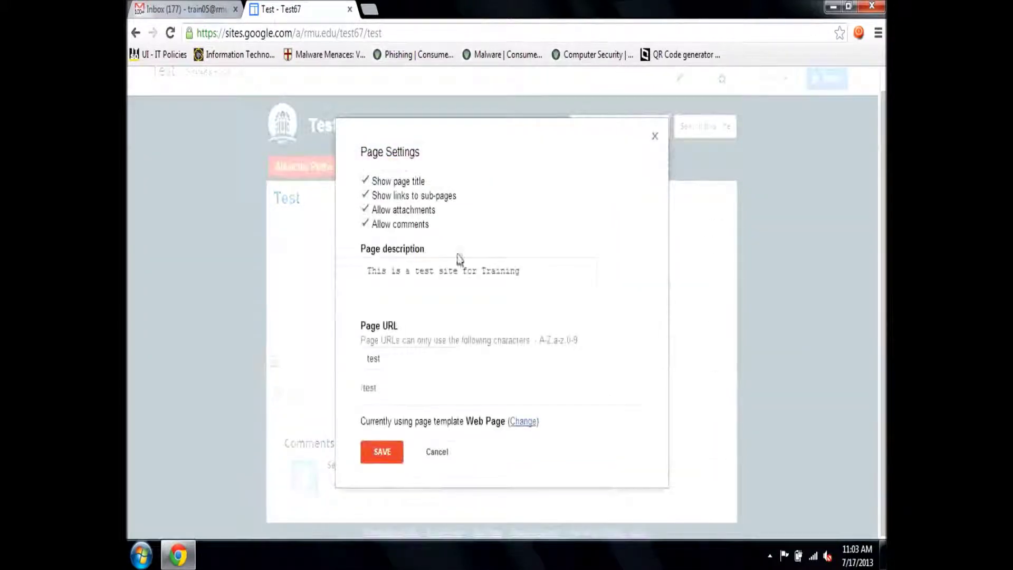
{"action": "left_click", "coordinate": [366, 211]}
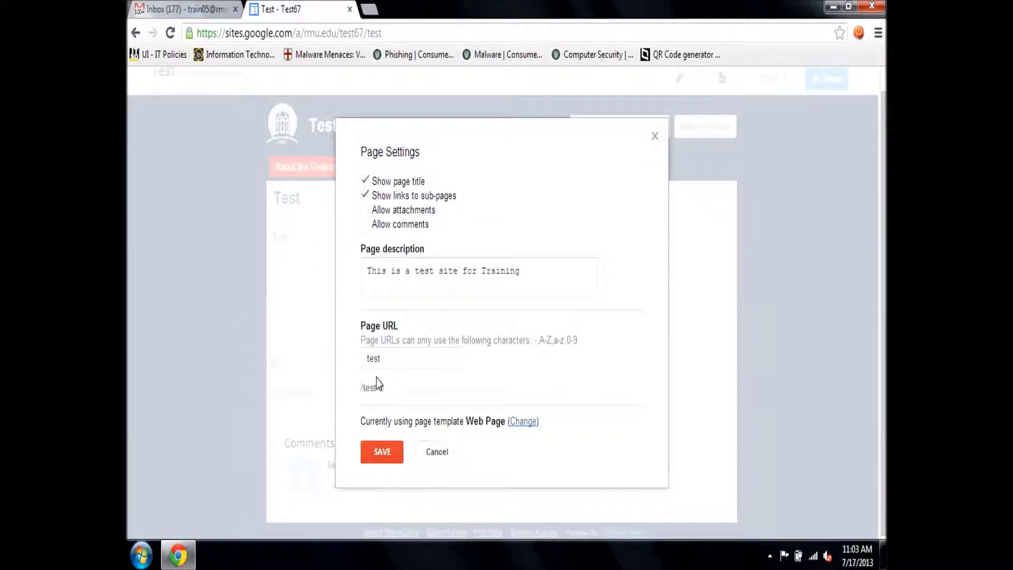
{"action": "left_click", "coordinate": [382, 454]}
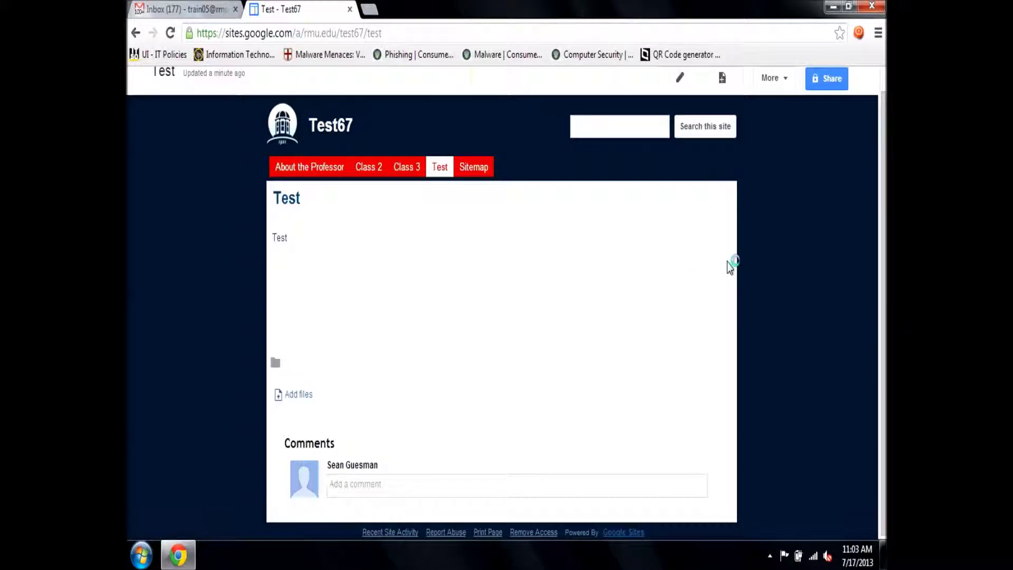